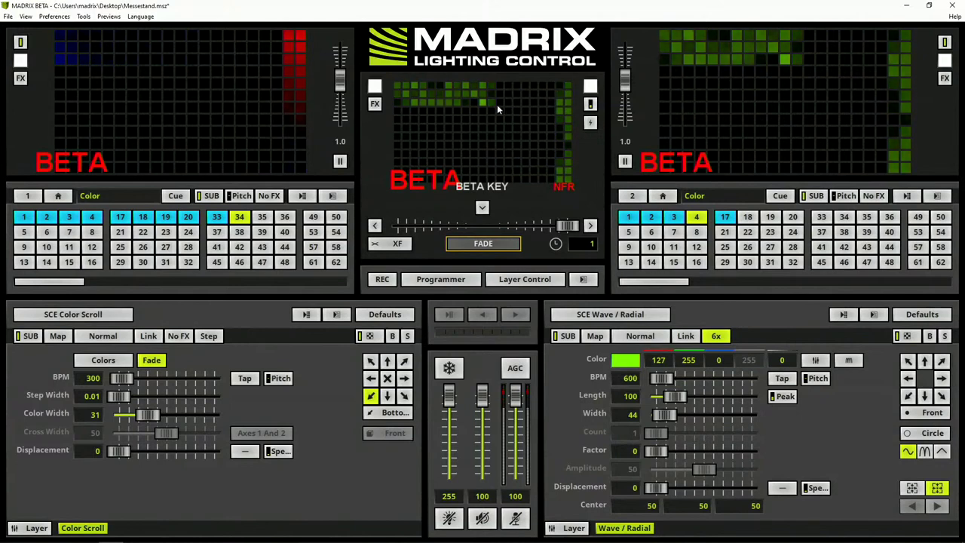
Set the main output recording duration to 00:00:10 and start recording the output.
right_click(384, 280)
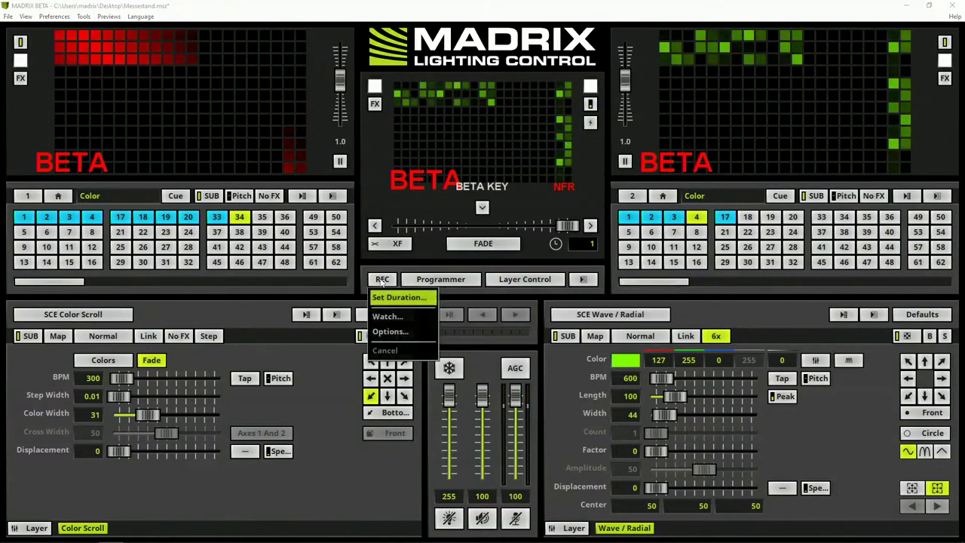
click(386, 298)
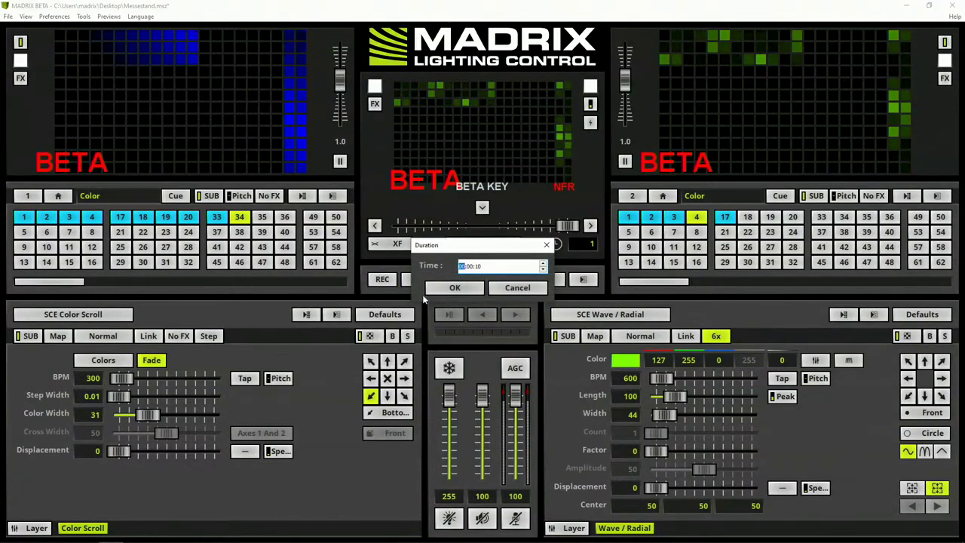
click(464, 289)
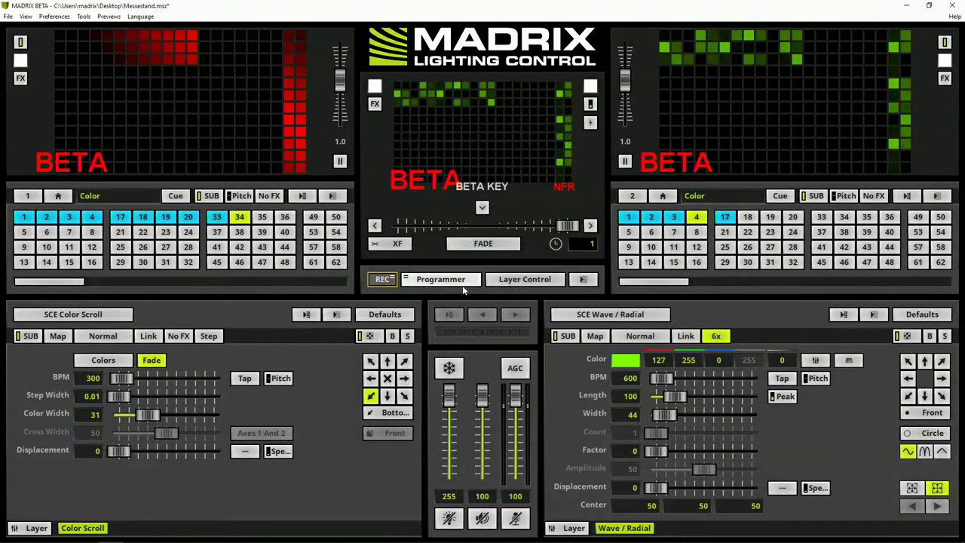
click(383, 281)
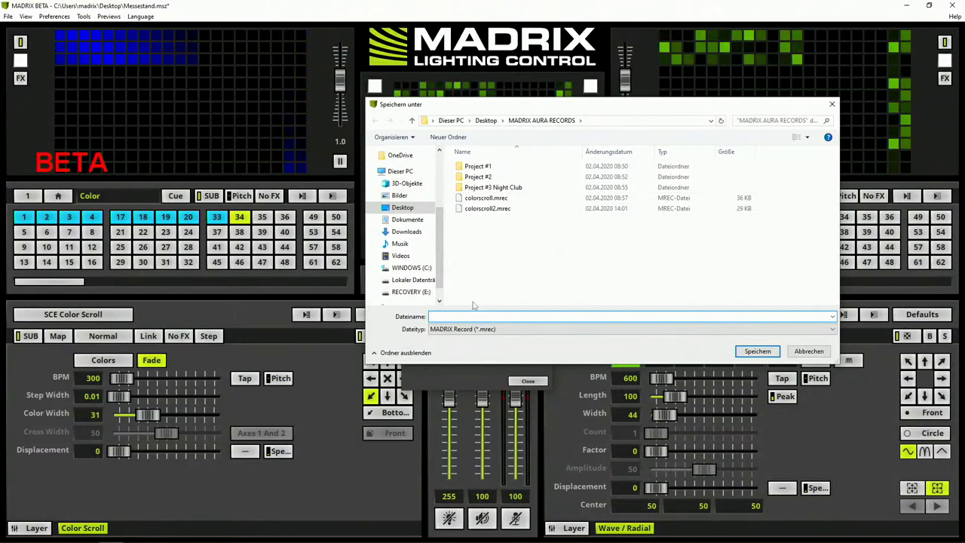
Save the recording as a MADRIX Record in the MADRIX AURA RECORDS folder, named with a person's first name, and close the recording status window.
text(chri)
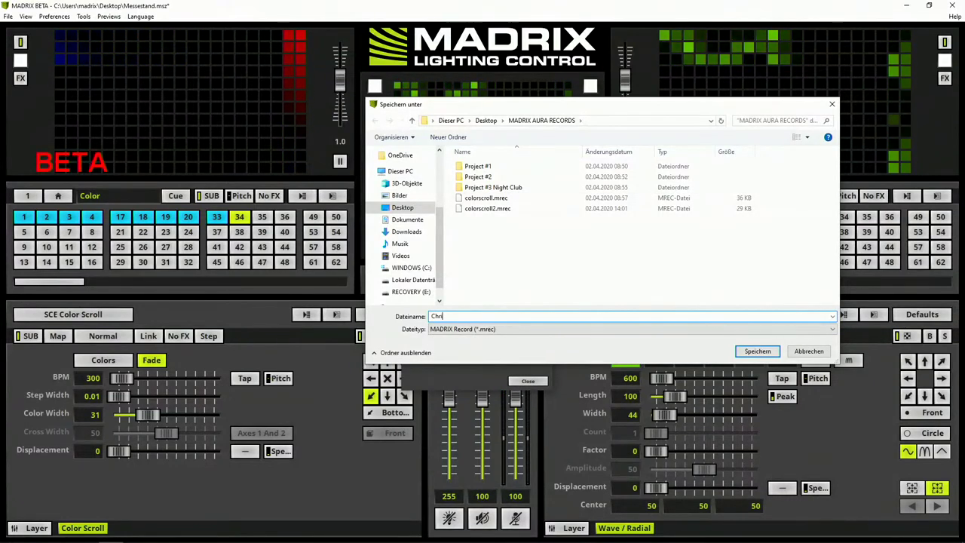
text(stia)
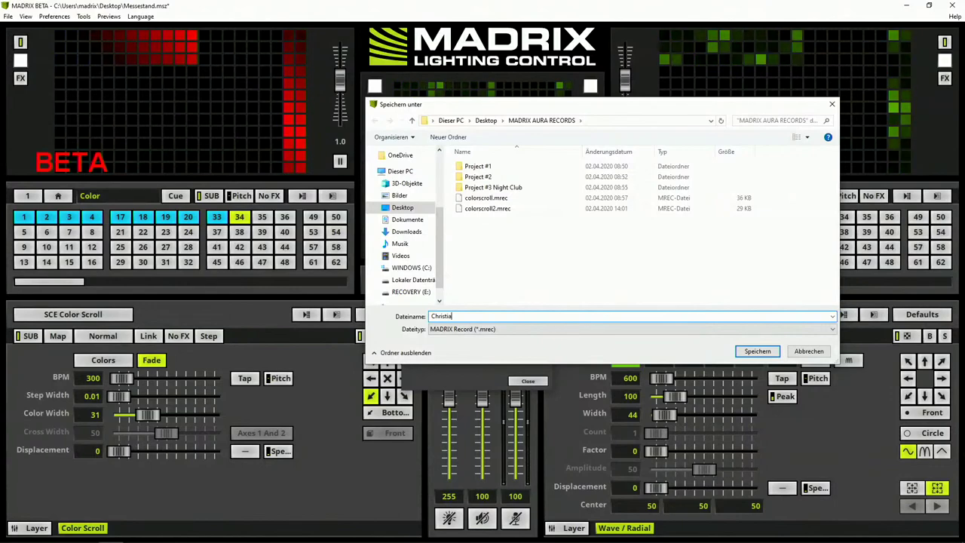
text(n)
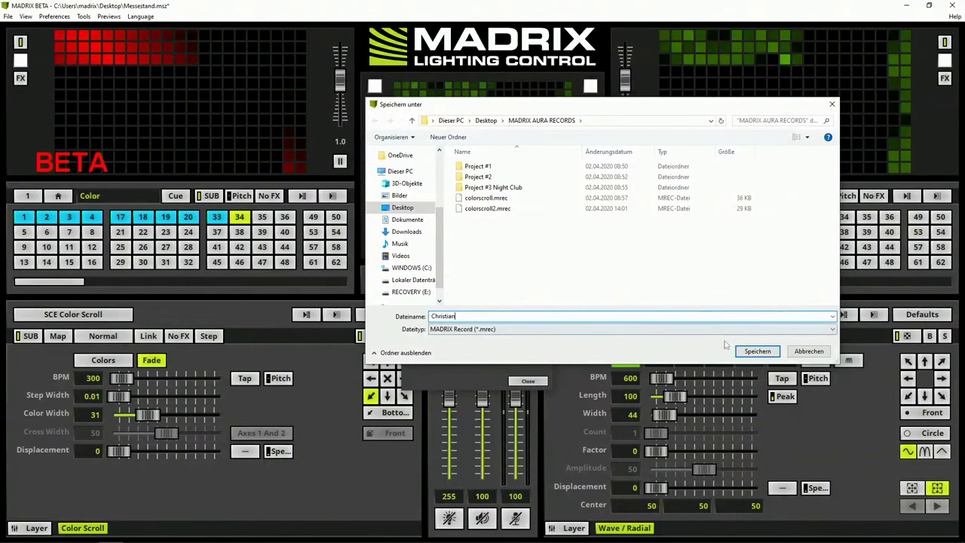
click(746, 351)
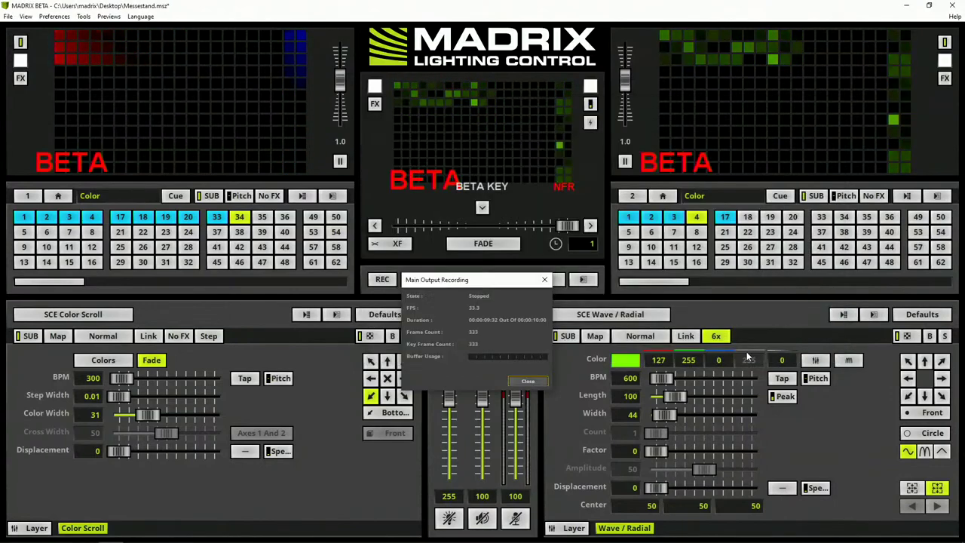
click(529, 381)
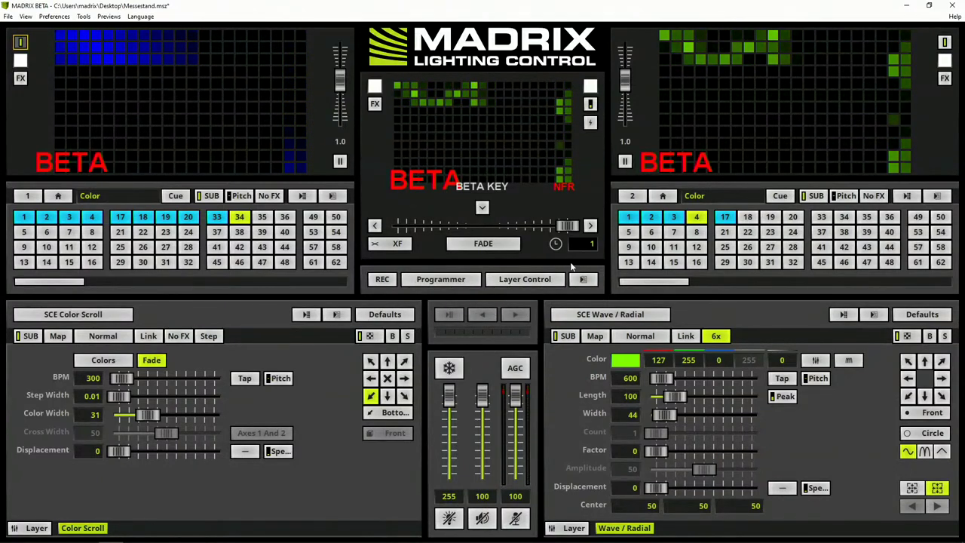
Assign the SCE Video effect to empty storage place 13 of the second deck.
click(631, 261)
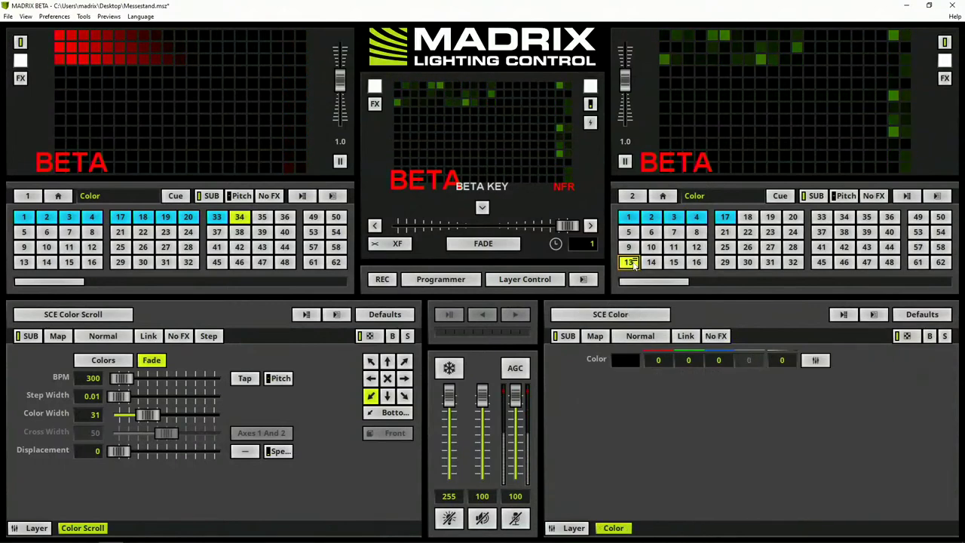
click(610, 316)
mouse_move(659, 334)
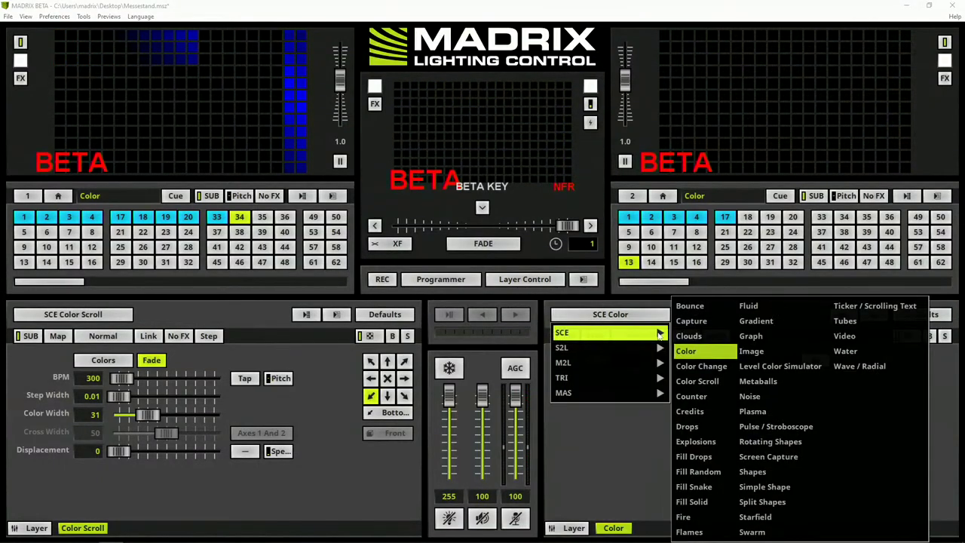
click(868, 339)
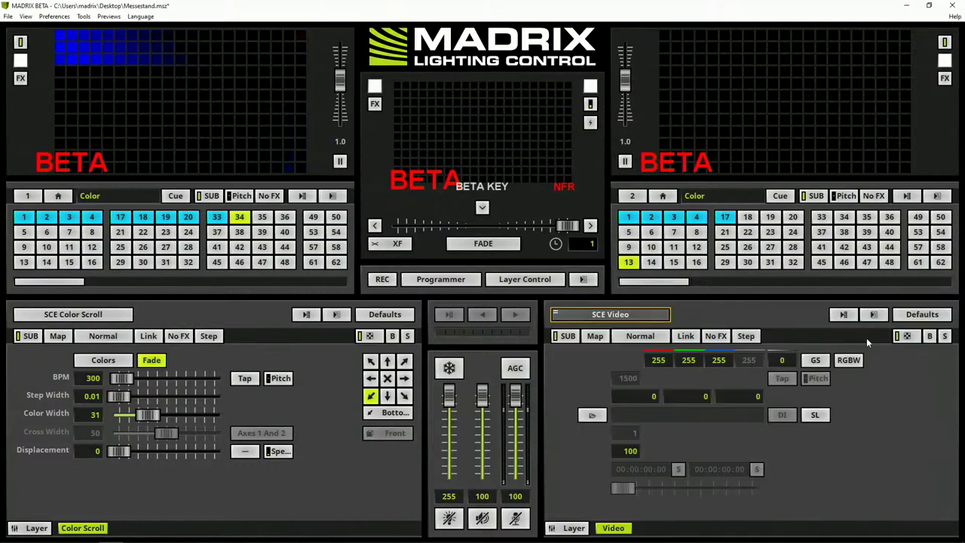
Load the newly saved .mrec recording into the SCE Video effect from the MADRIX AURA RECORDS folder.
click(592, 415)
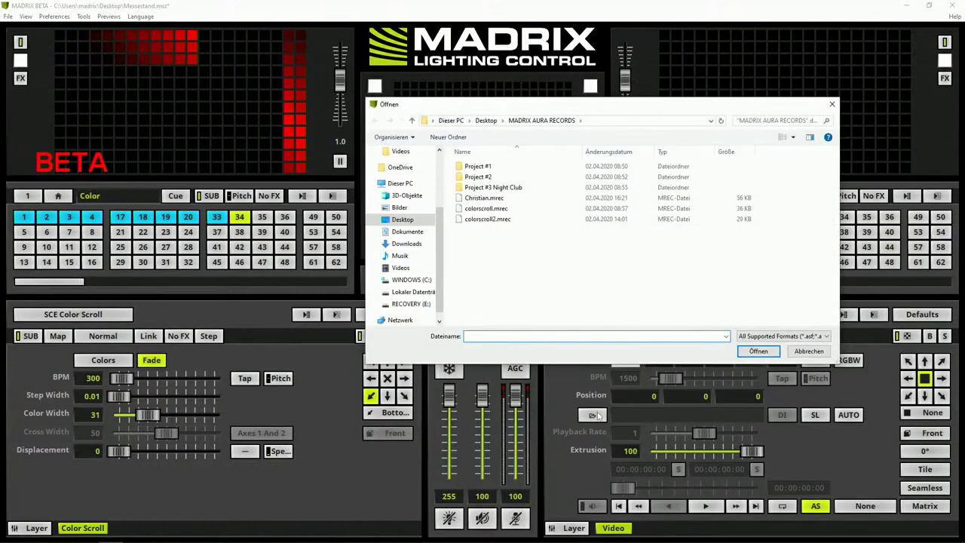
click(498, 198)
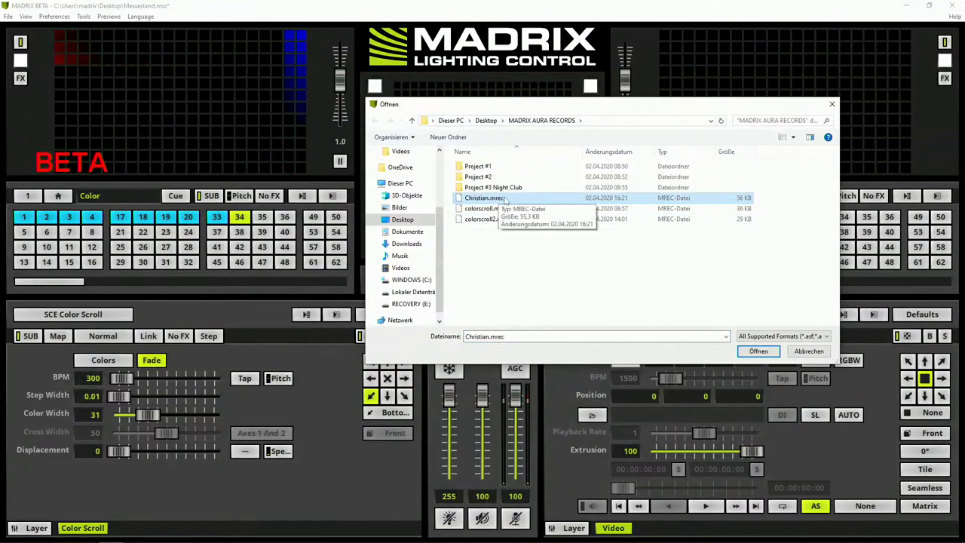
click(759, 352)
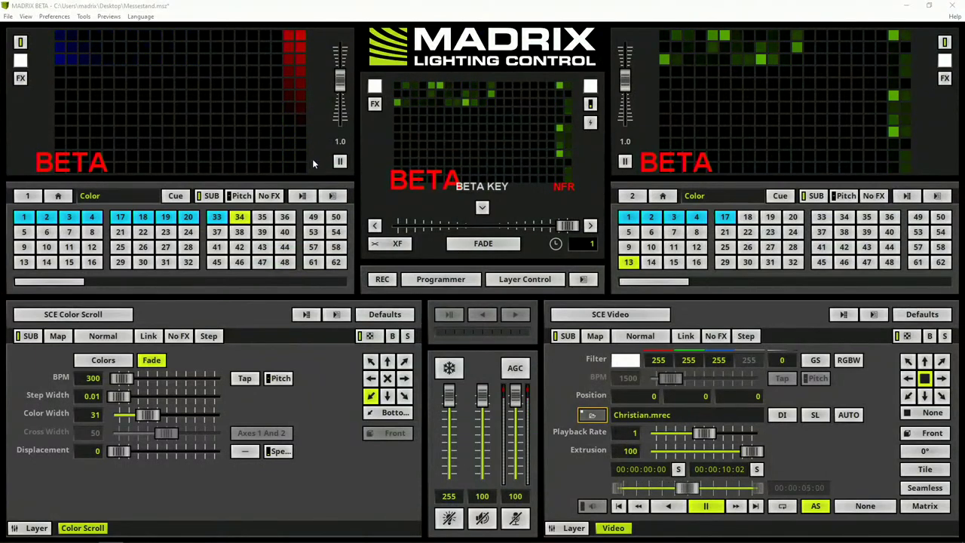
Change the recording target in the options to Network Record with the group set to ALL.
click(50, 16)
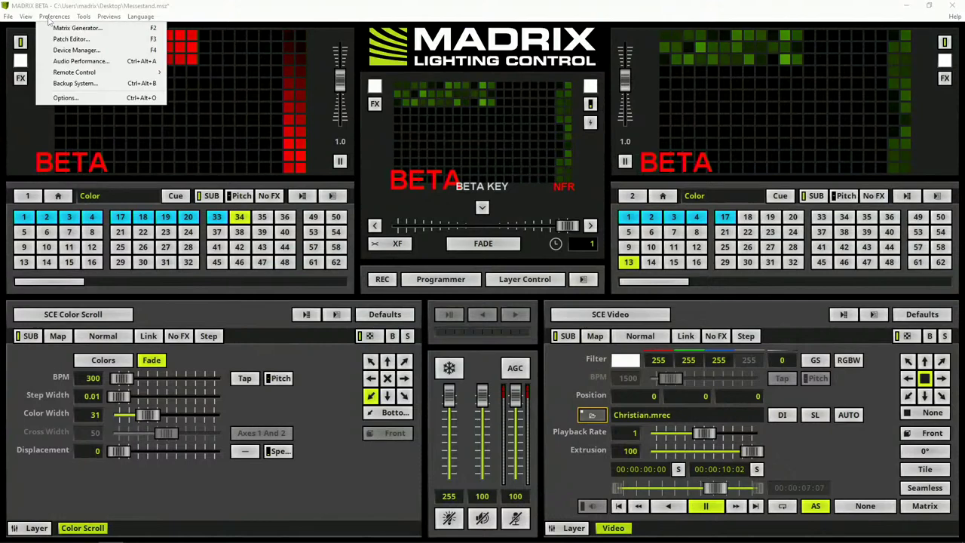
click(65, 98)
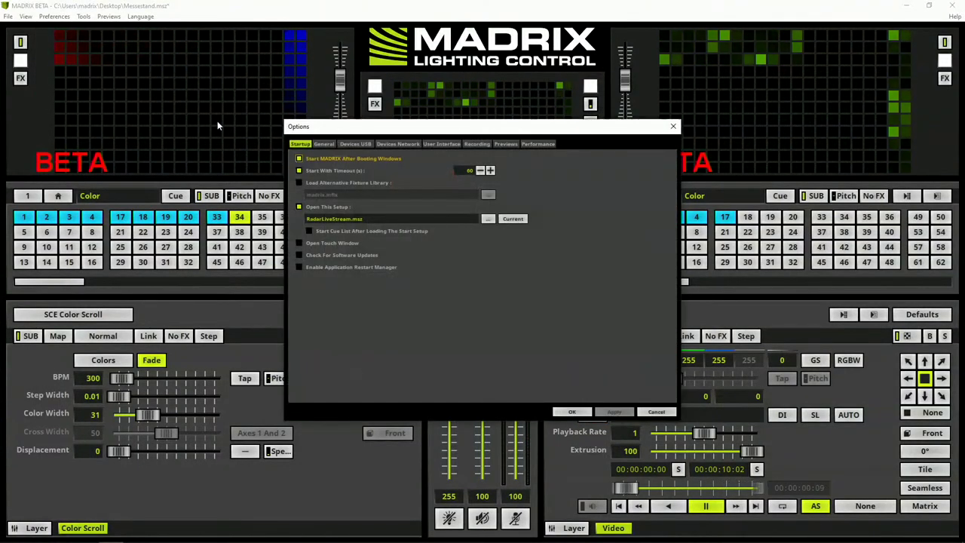
click(483, 145)
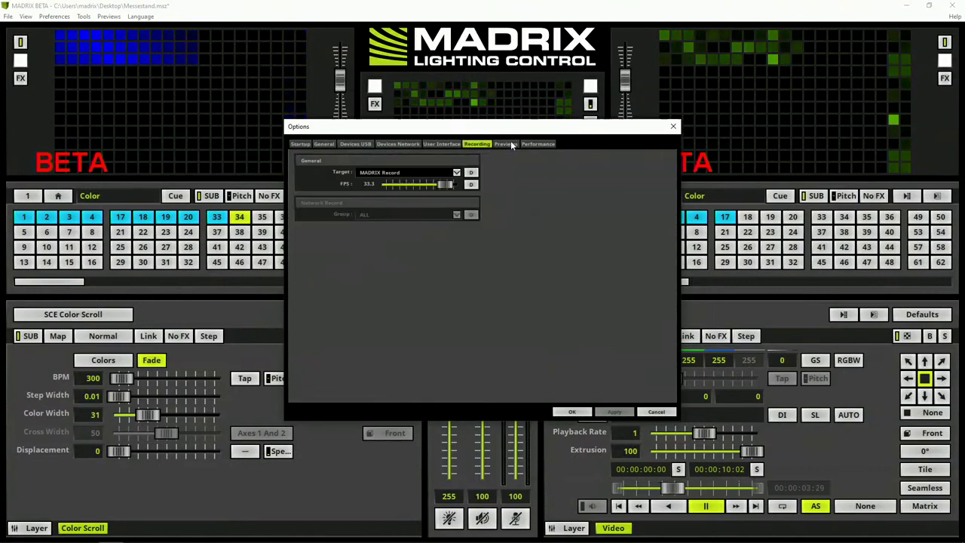
click(457, 172)
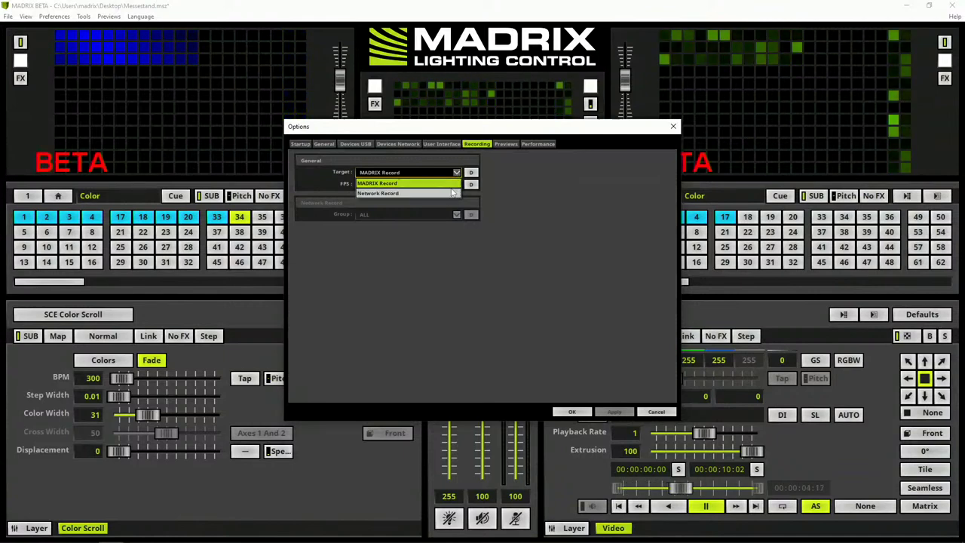
click(451, 193)
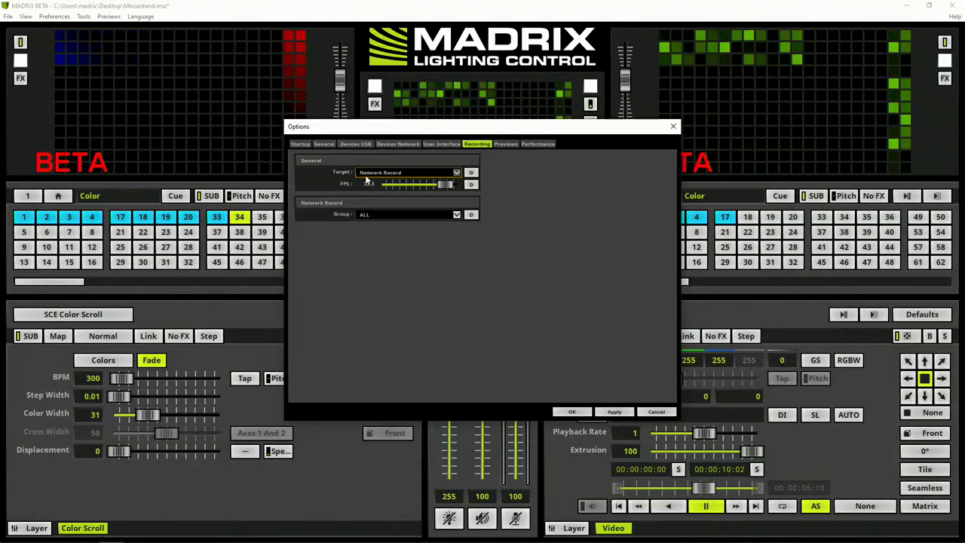
click(405, 215)
click(408, 217)
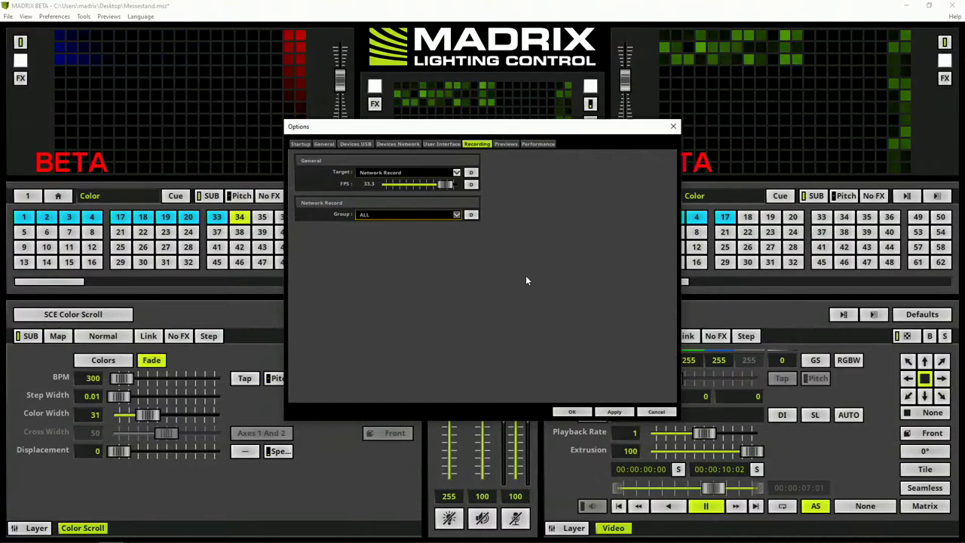
click(572, 412)
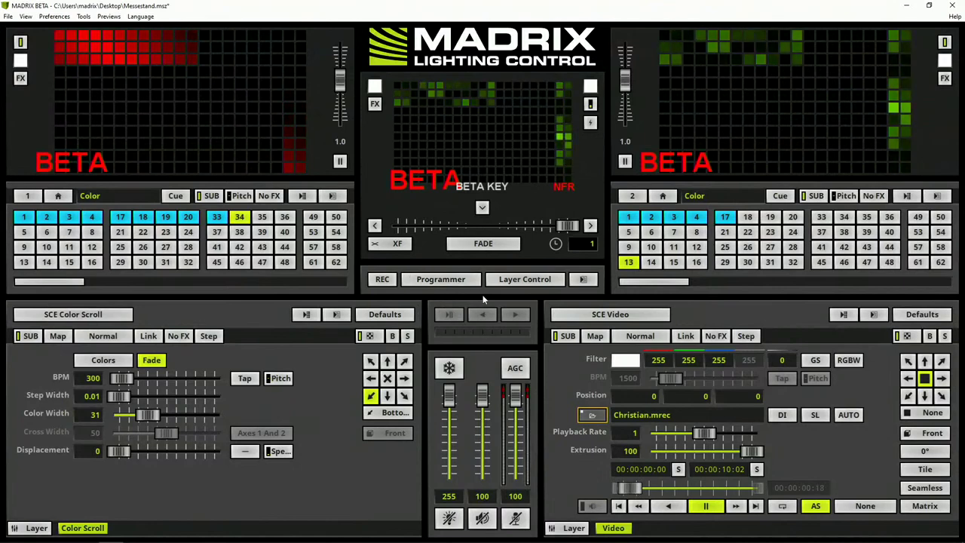
Confirm a recording duration of 00:00:10 and start the network recording.
right_click(385, 280)
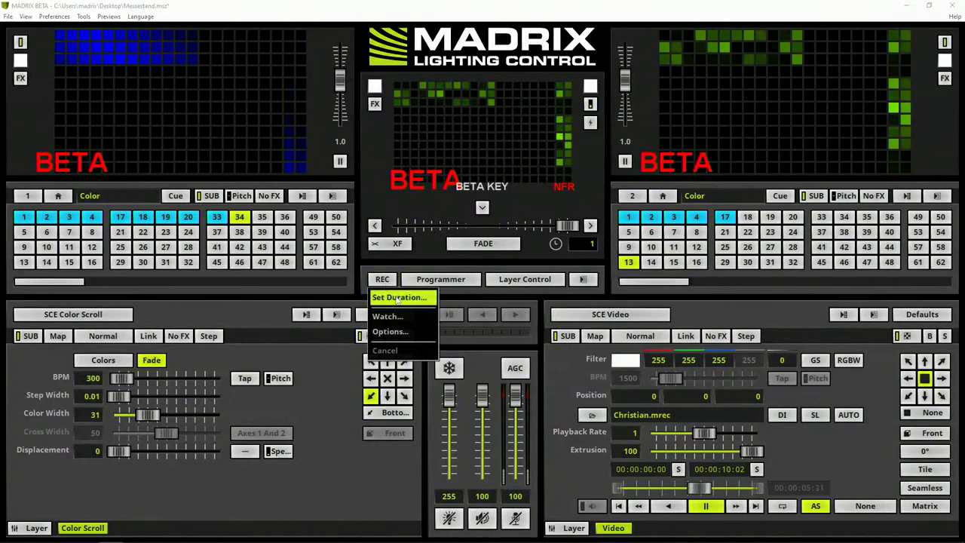
click(397, 298)
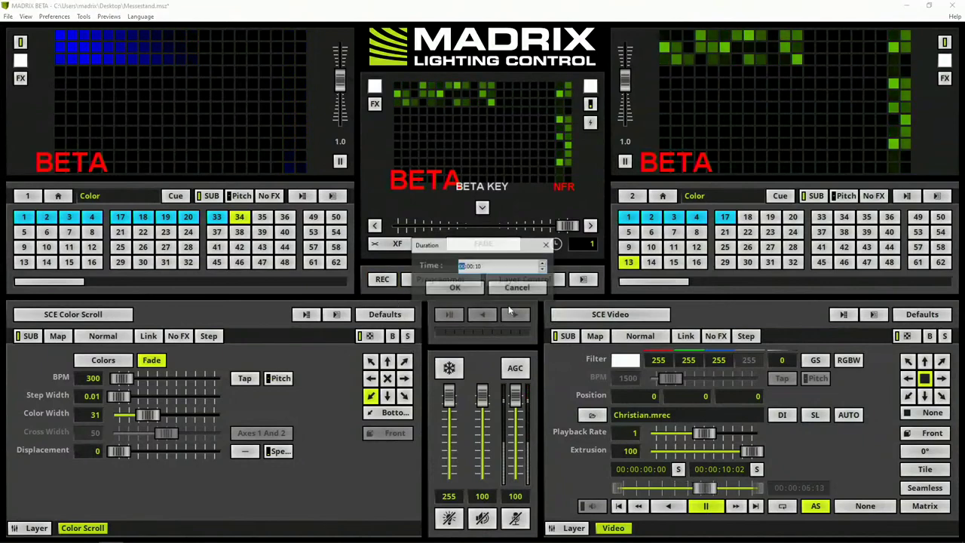
click(466, 288)
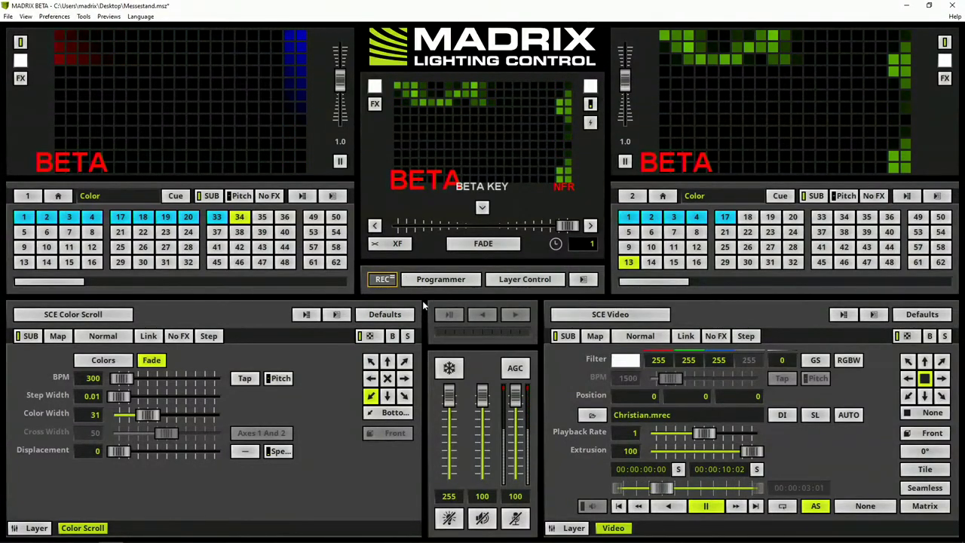
click(384, 281)
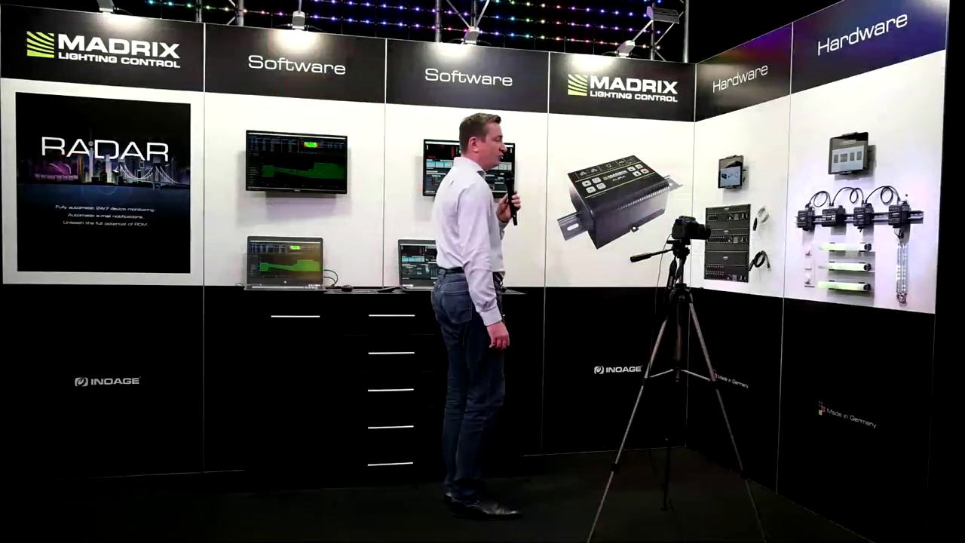
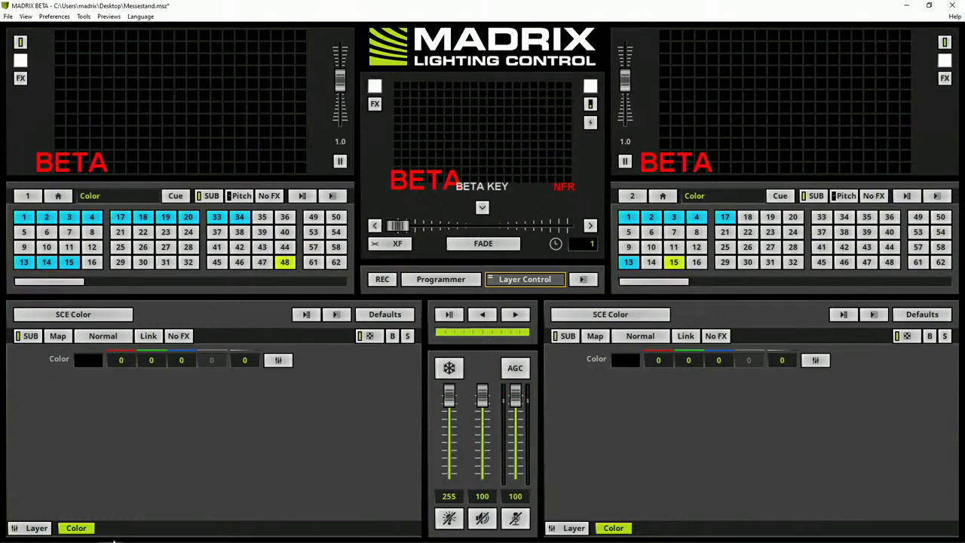
Switch to the MADRIX AURA web configuration and examine the recorded scene files and the playlist settings of Aura Record #2.
click(907, 5)
double_click(286, 96)
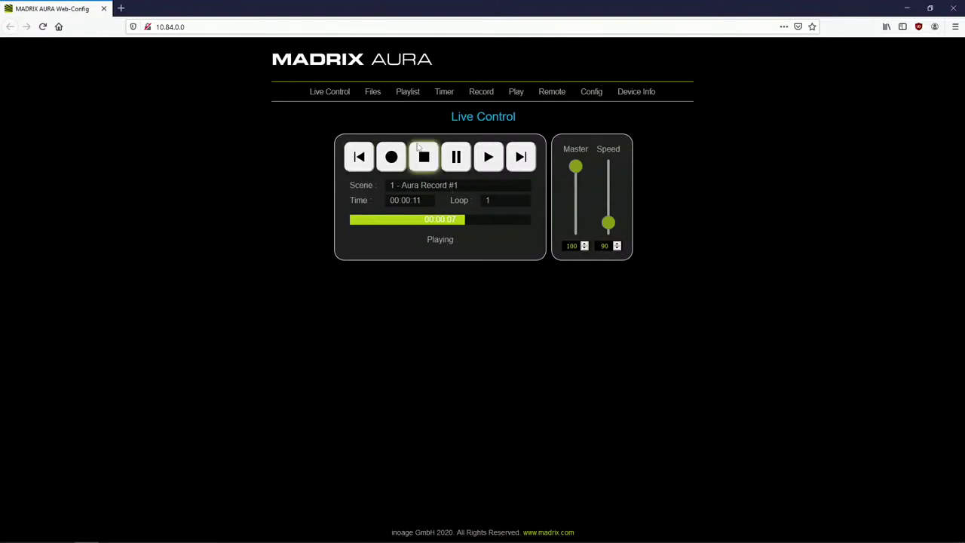
click(374, 93)
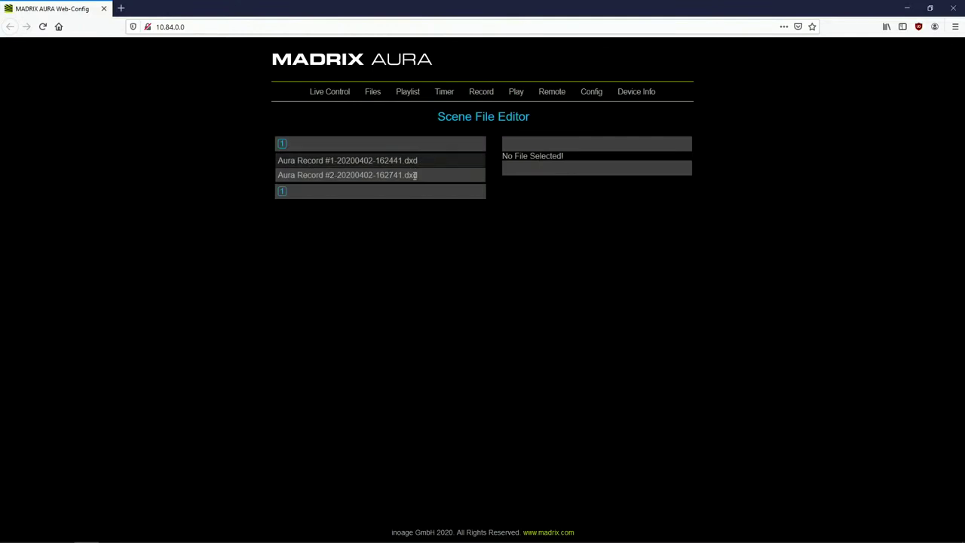
click(422, 95)
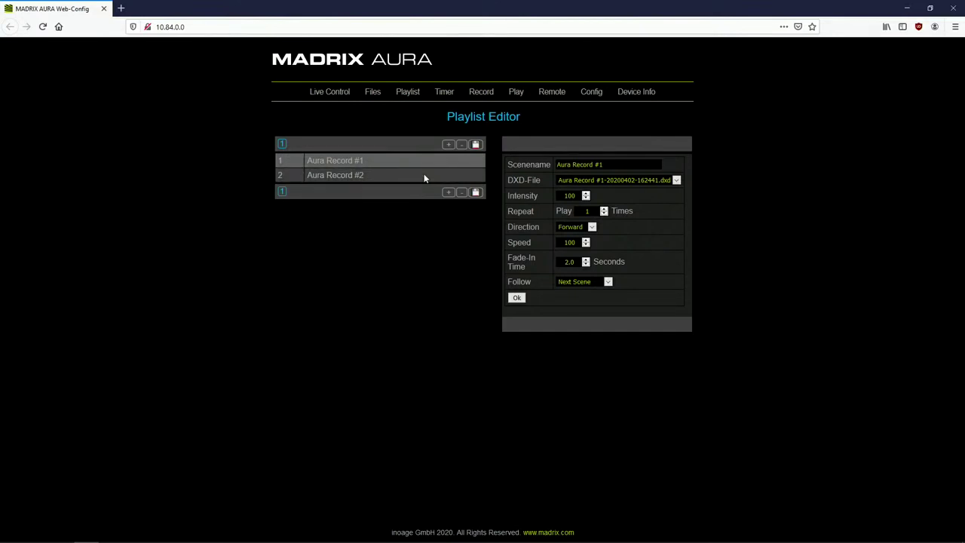
click(424, 176)
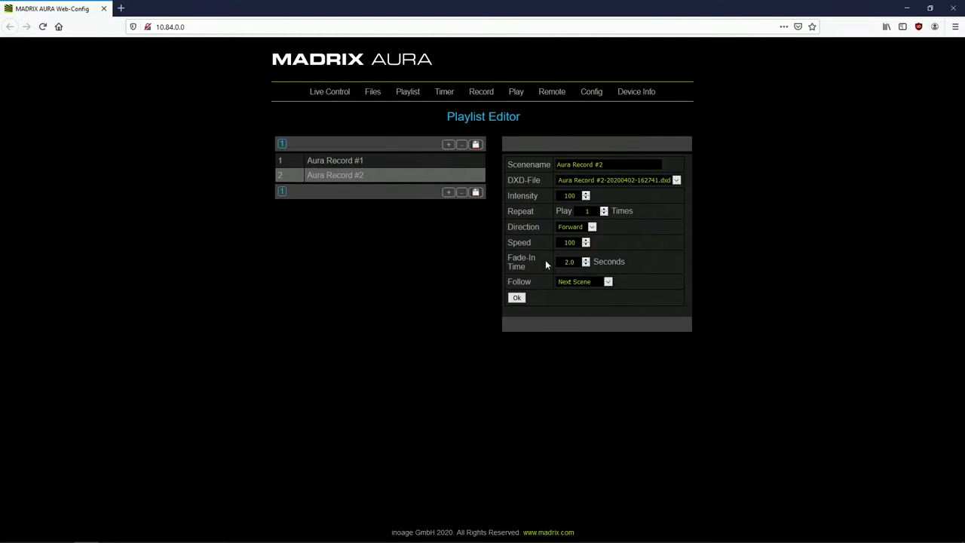
Add a new timer in the AURA timer settings and name it Sunrise.
click(445, 93)
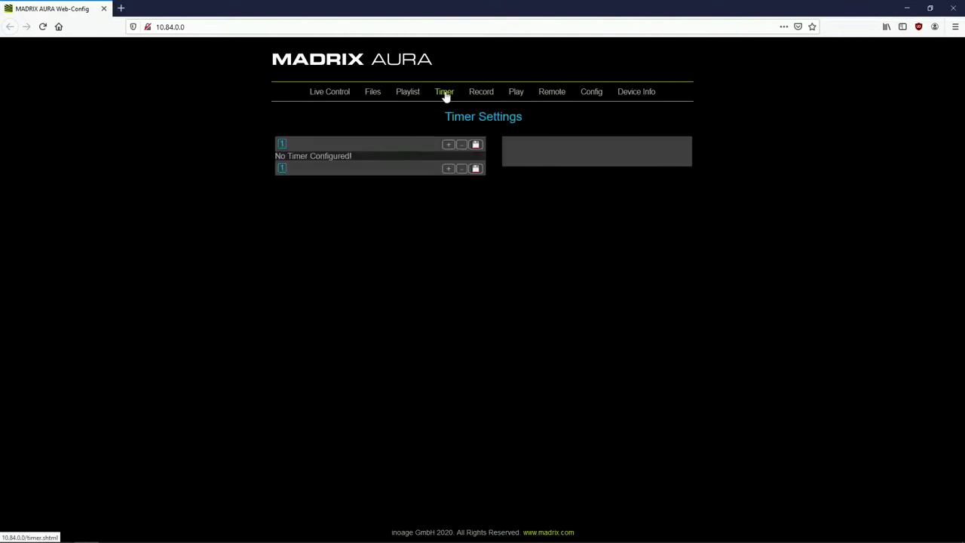
click(448, 148)
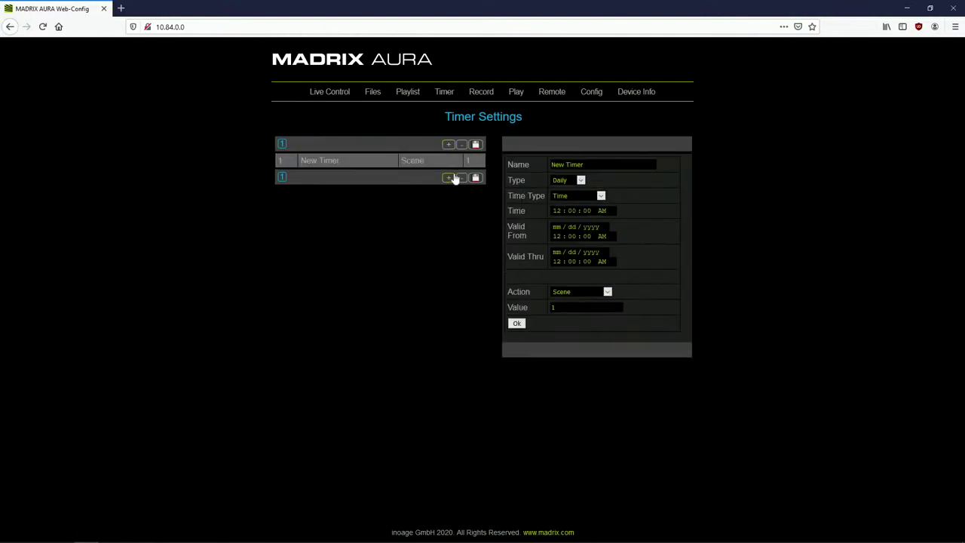
drag(600, 167, 548, 163)
text(Sun)
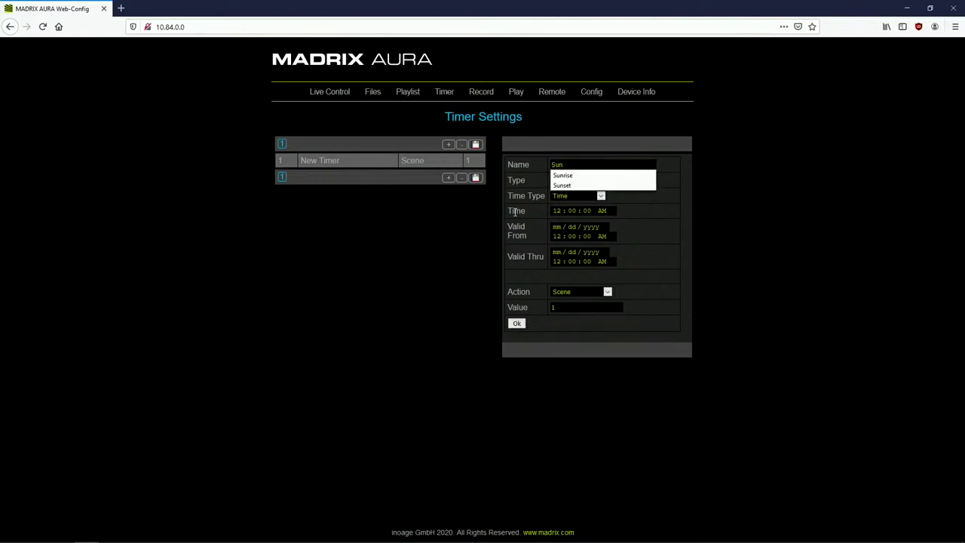
text(rise)
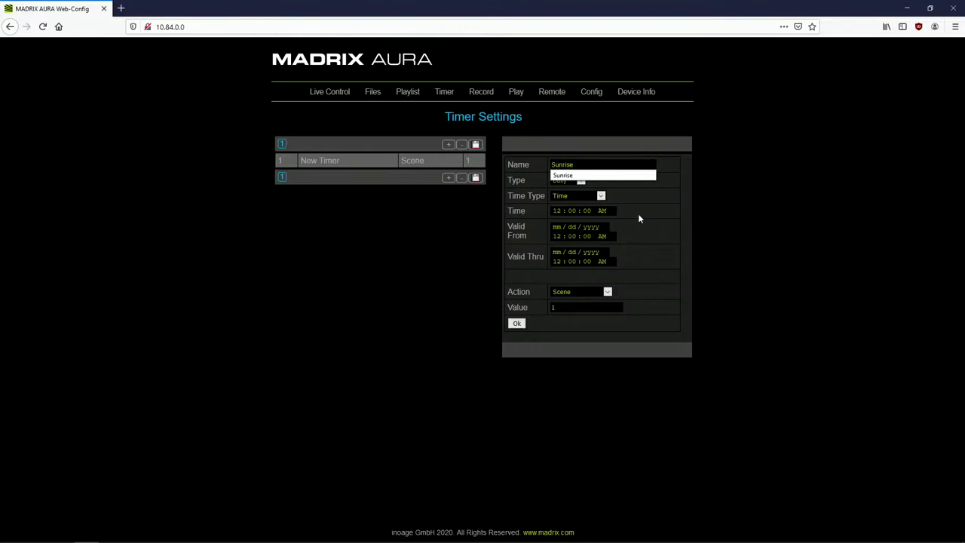
Set the Sunrise timer's time type to Sunrise, apply the change and save the timer list.
click(663, 195)
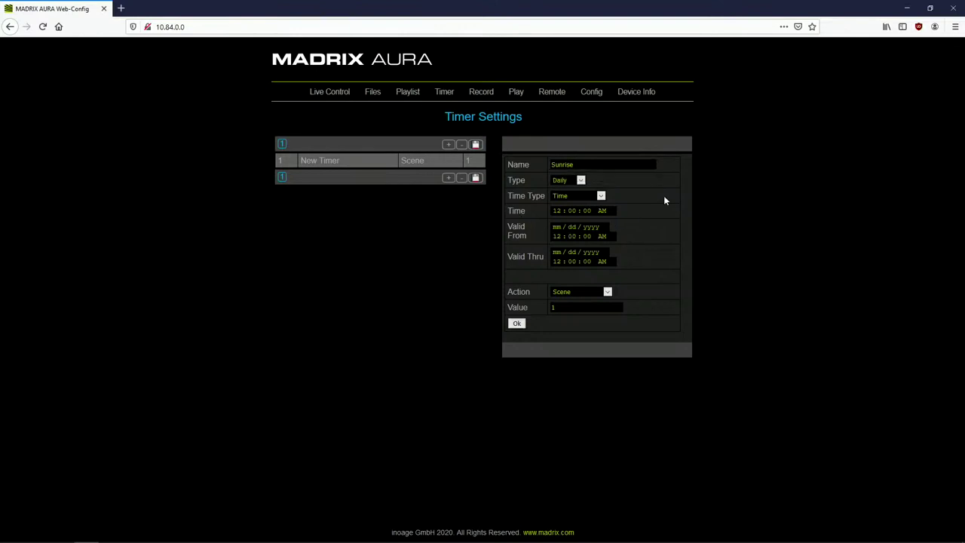
click(600, 196)
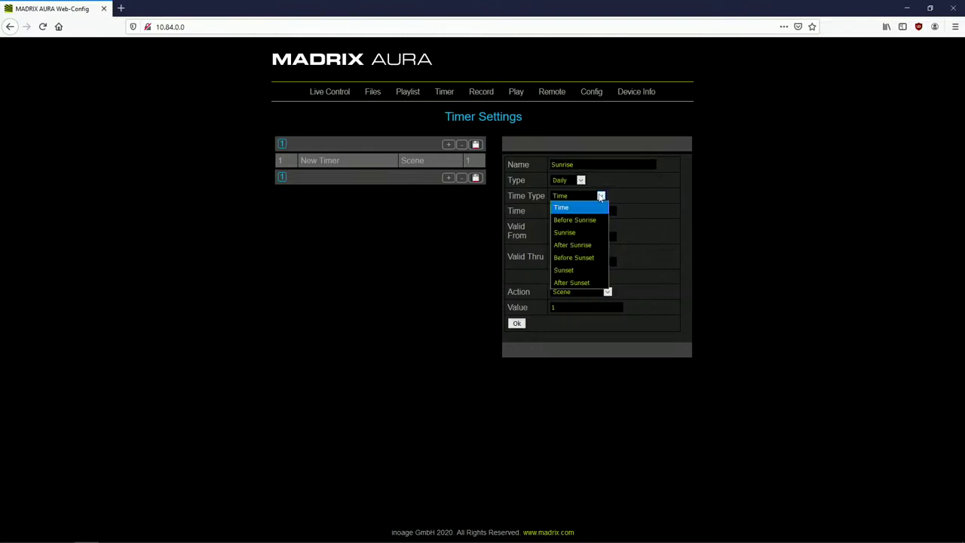
click(585, 233)
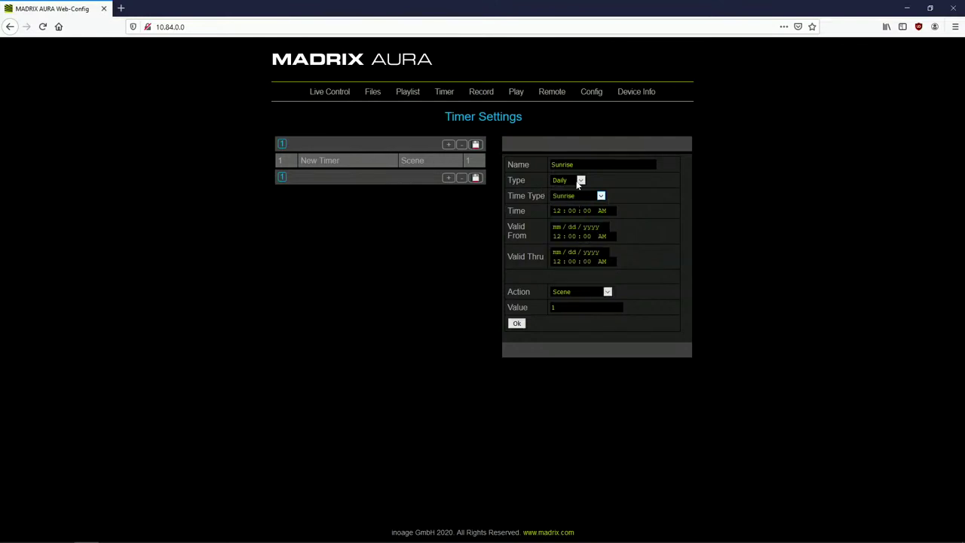
click(517, 323)
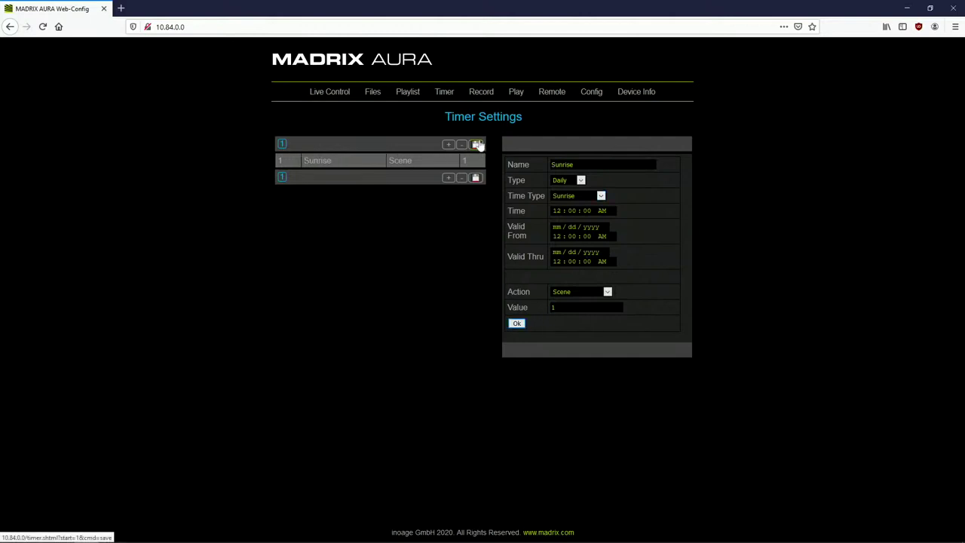
click(476, 147)
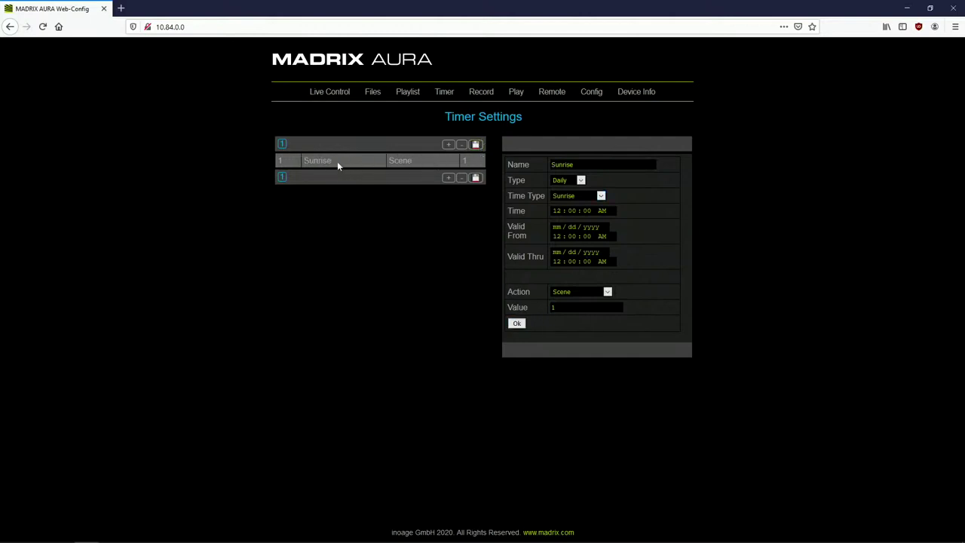
Add a second timer to the timer list and name it Sunset.
click(450, 145)
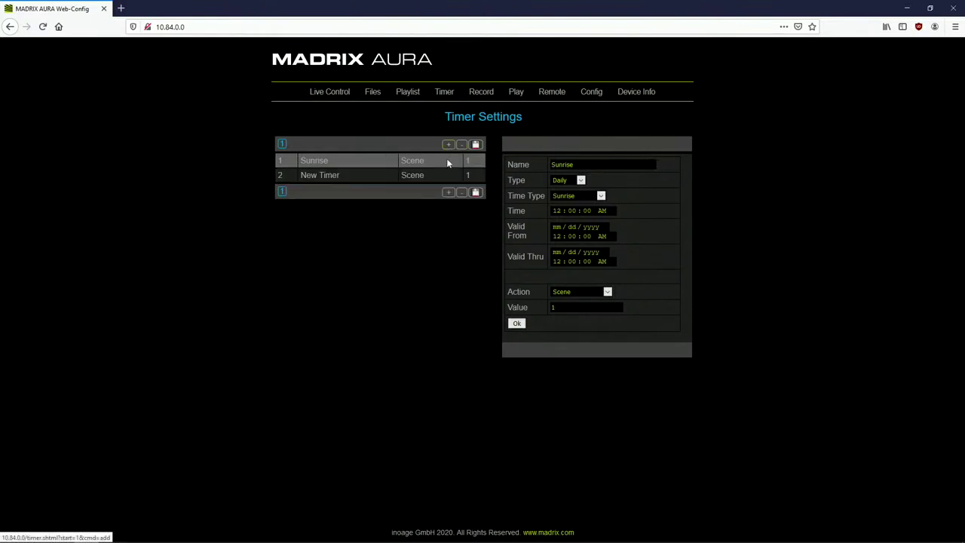
click(367, 178)
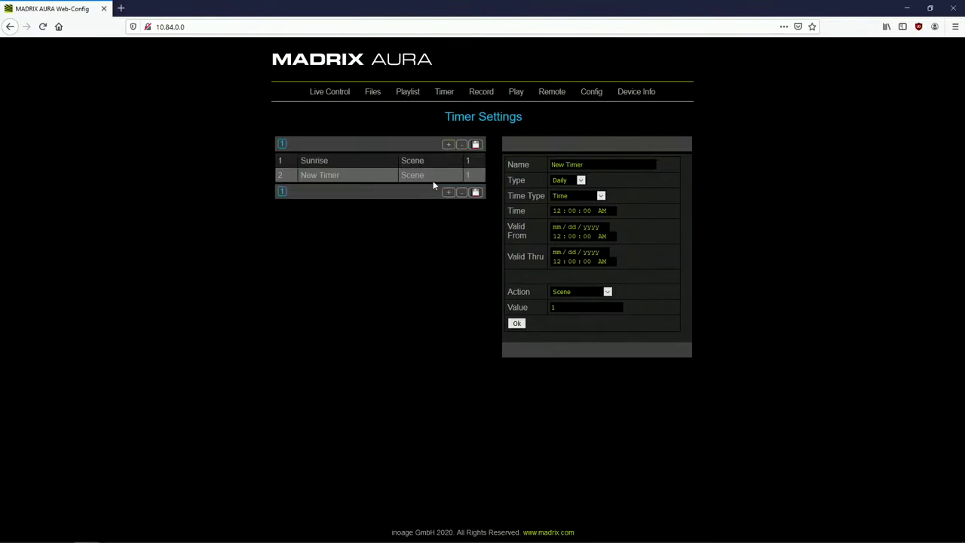
triple_click(560, 164)
text(Sunset)
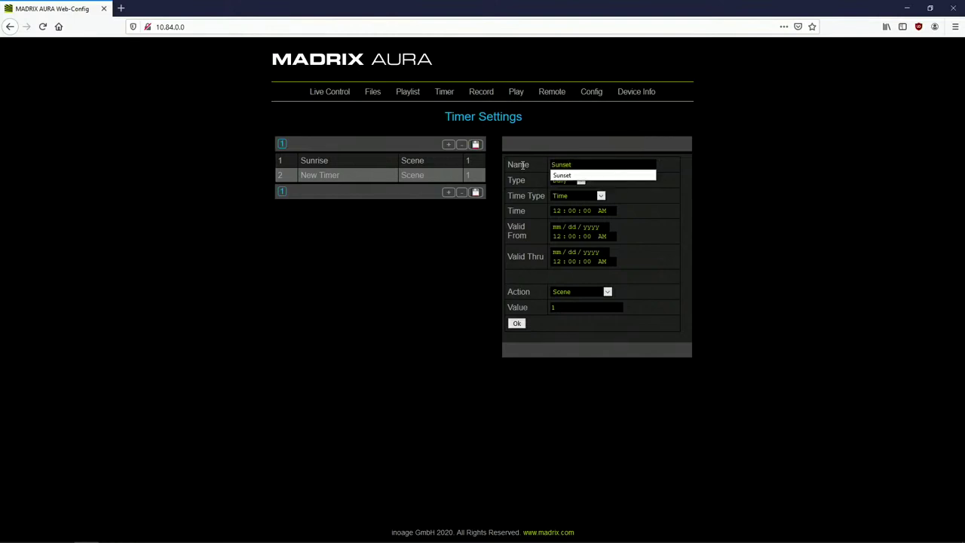
click(632, 196)
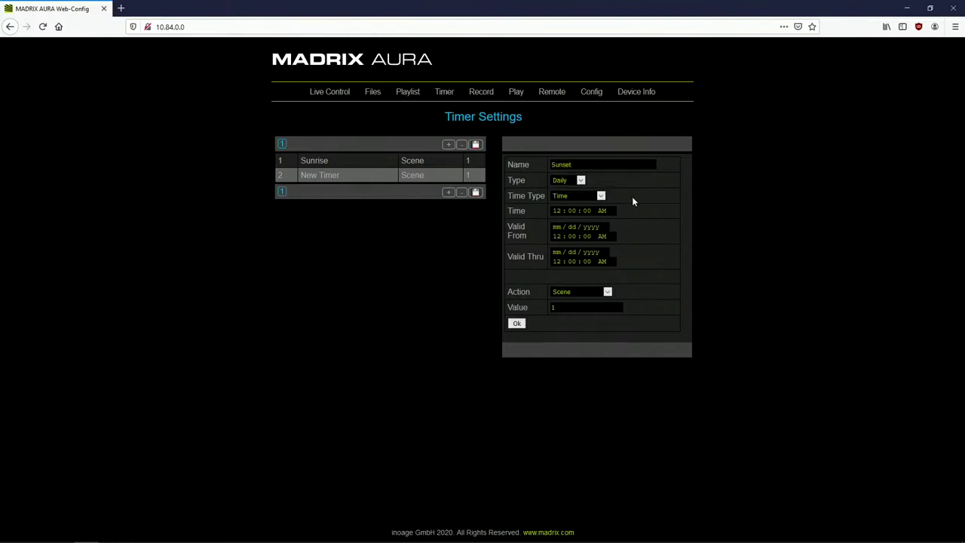
Set the second timer's time type to Sunset, apply it, save the timer list and reselect the Sunrise timer.
click(580, 181)
click(583, 182)
click(602, 195)
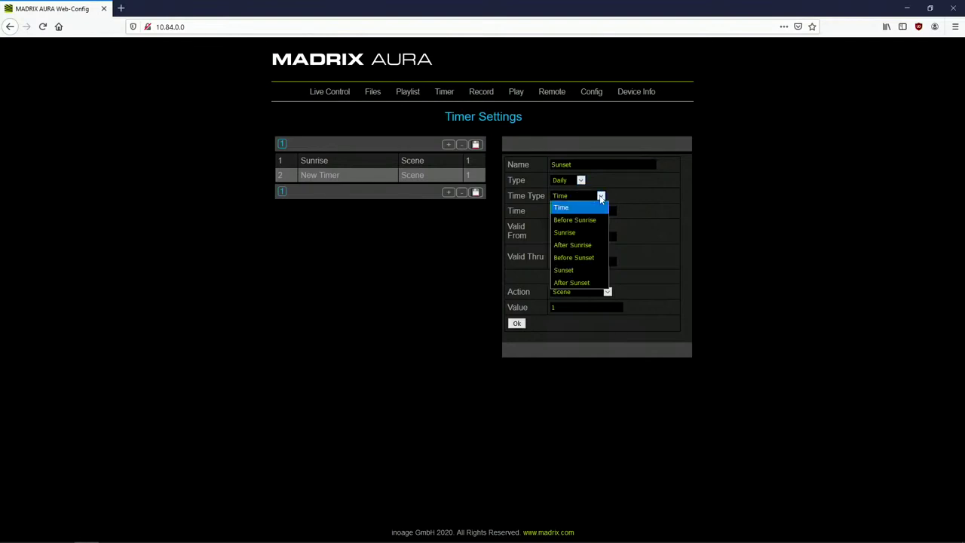
click(585, 269)
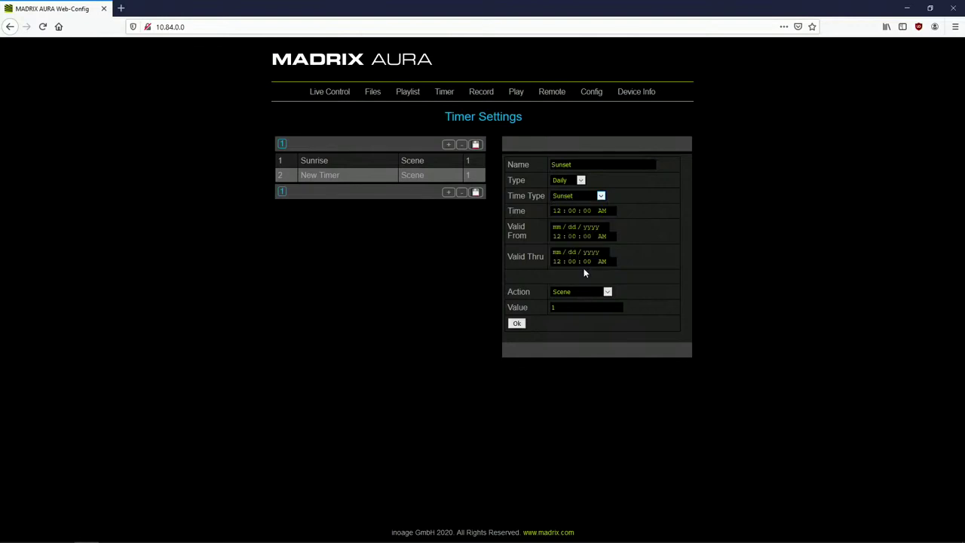
click(518, 324)
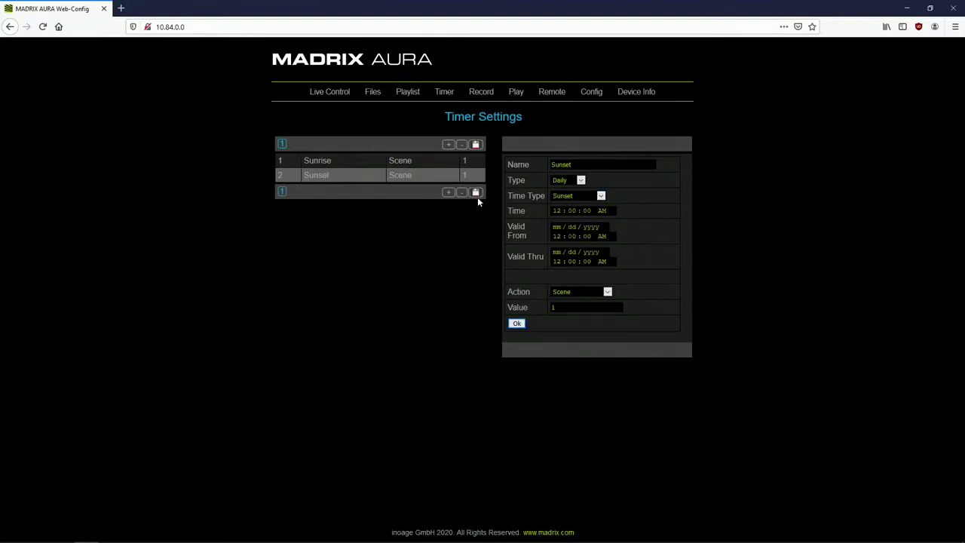
click(477, 196)
click(433, 160)
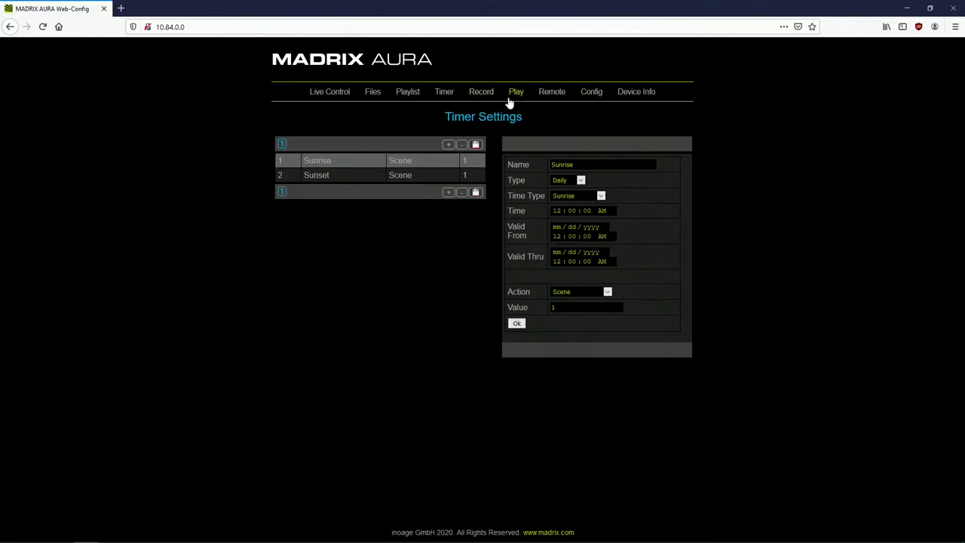
Review the recording universes in the network receiving settings and switch ports 1, 2 and 3 to sACN.
click(473, 96)
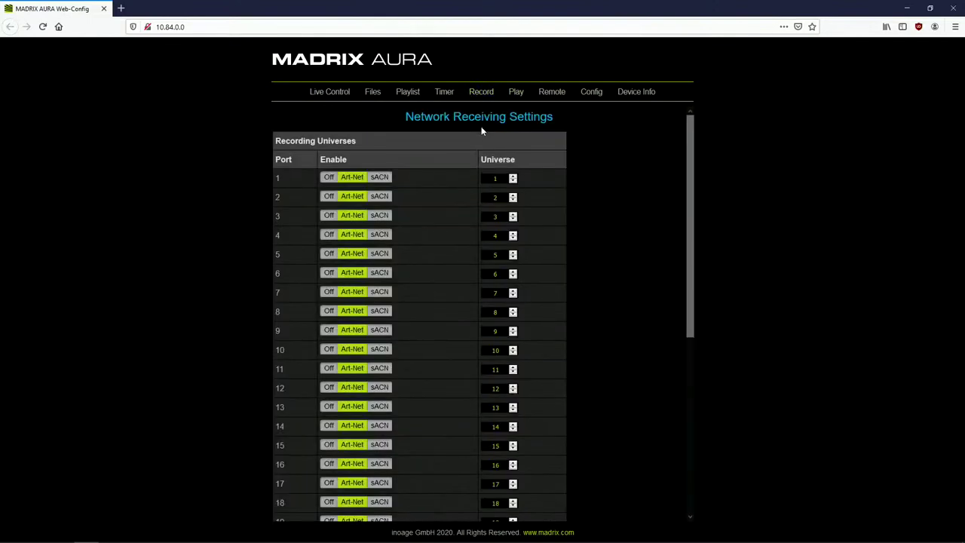
click(329, 178)
click(351, 177)
scroll(422, 202, down, 7)
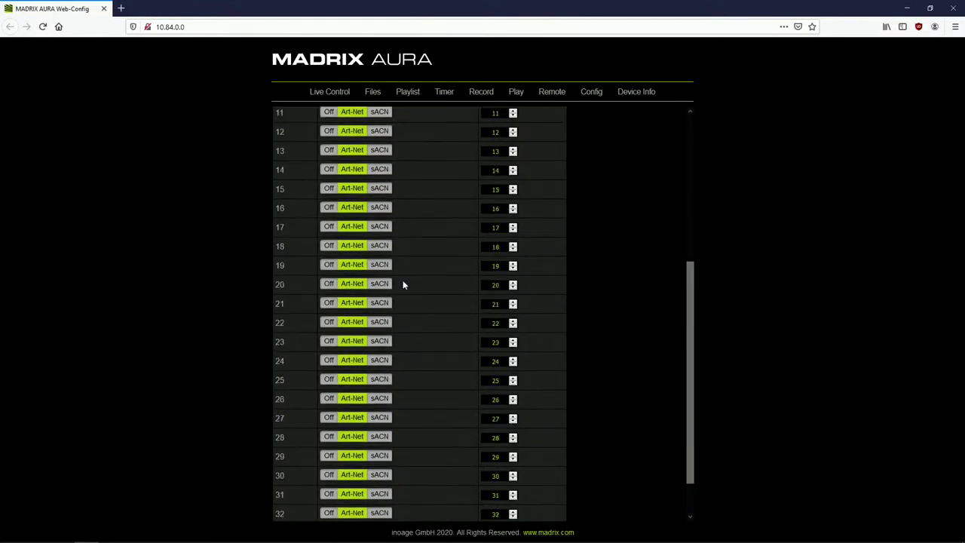
scroll(378, 398, up, 7)
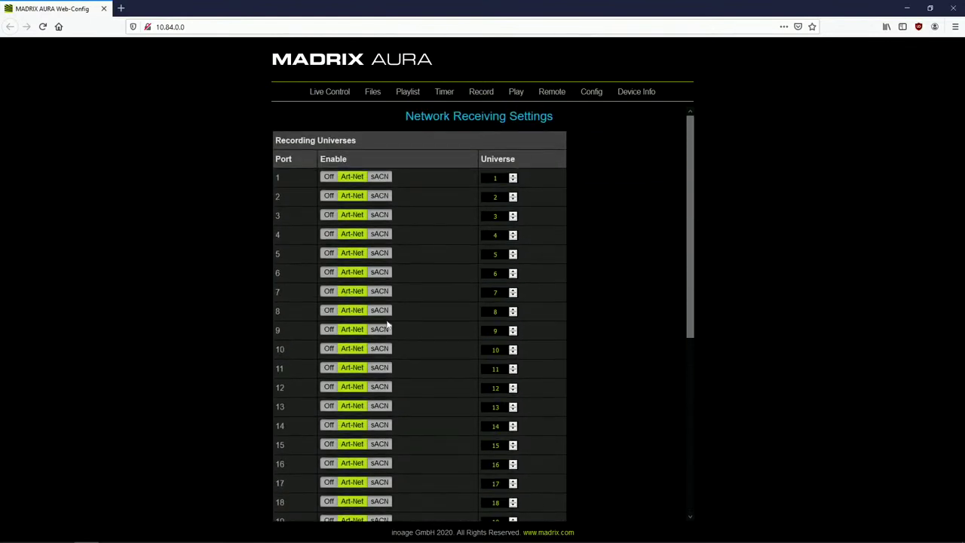
click(380, 179)
click(380, 197)
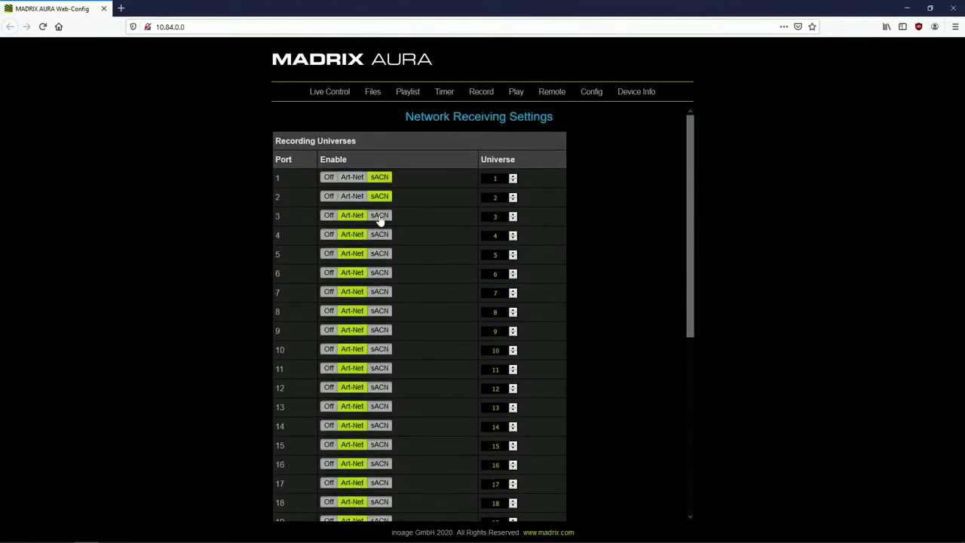
click(380, 216)
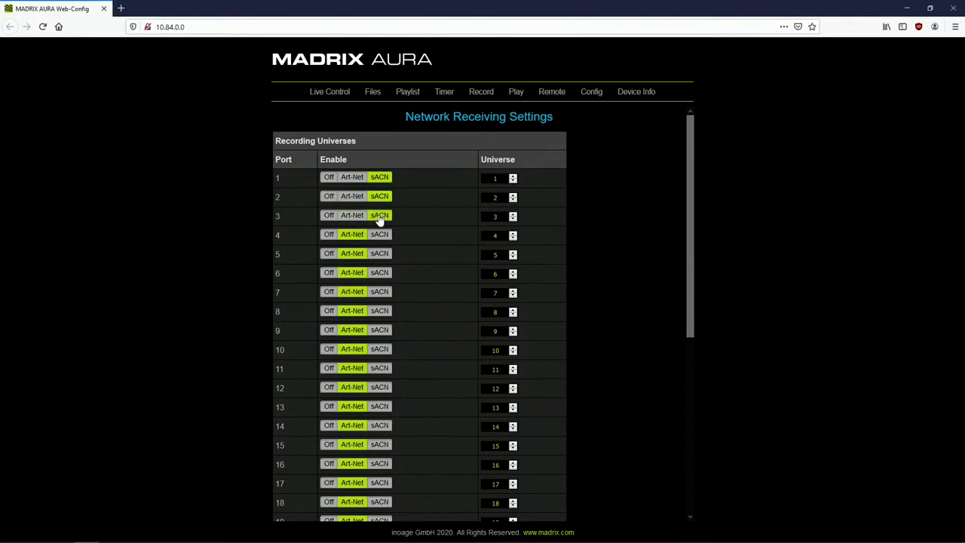
In the network output settings, try Off and Art-Net for all sending ports at once and finally choose sACN.
click(516, 93)
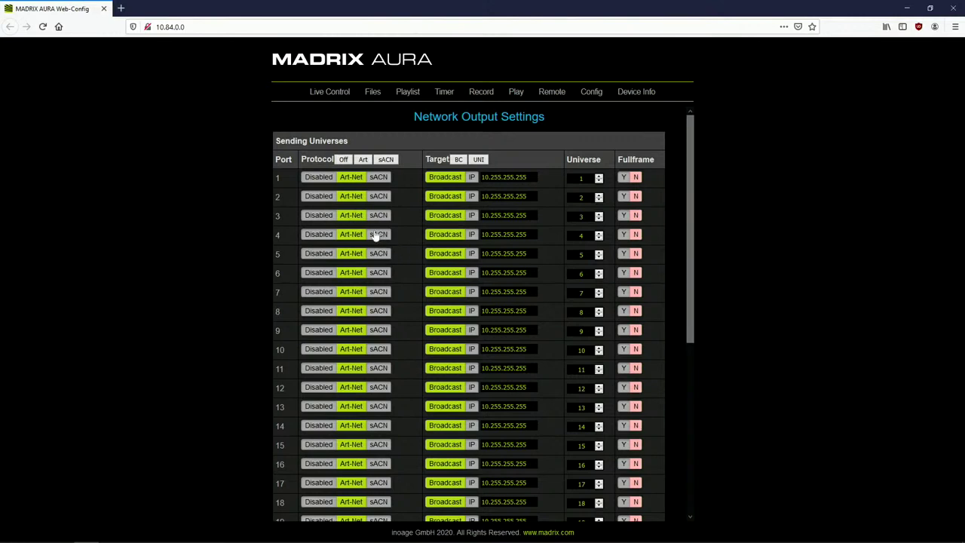
click(343, 159)
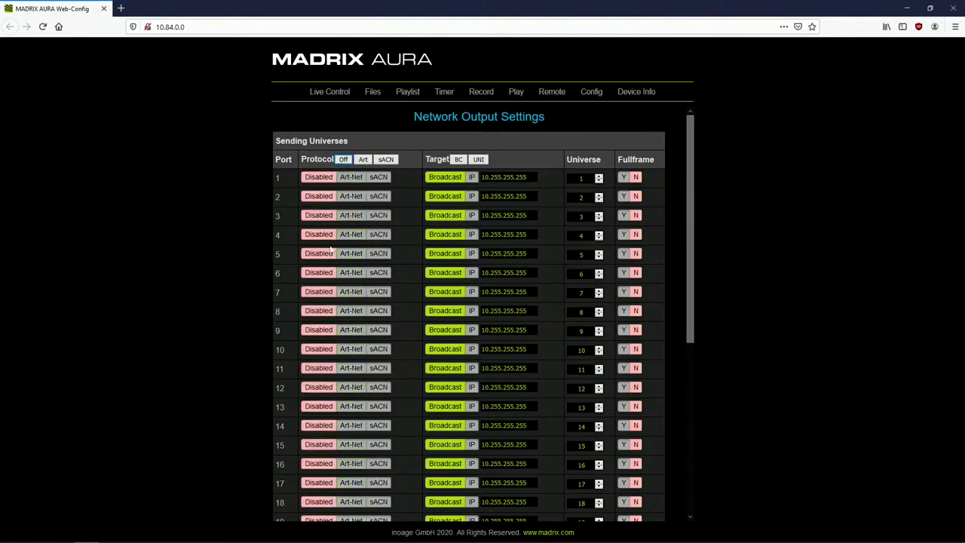
click(362, 162)
click(361, 163)
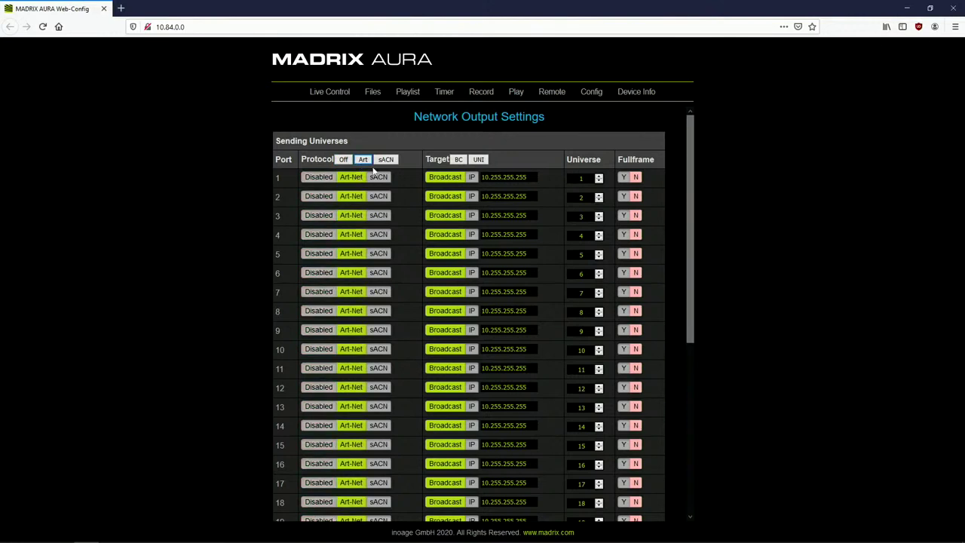
click(386, 160)
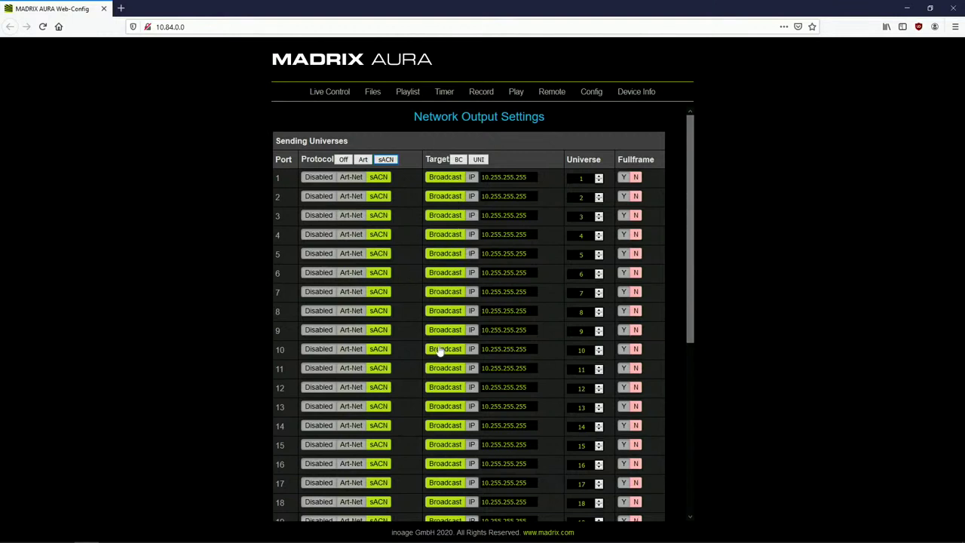
Try unicast targets for all sending ports and fullframe for port 1, restoring Broadcast and N.
click(478, 160)
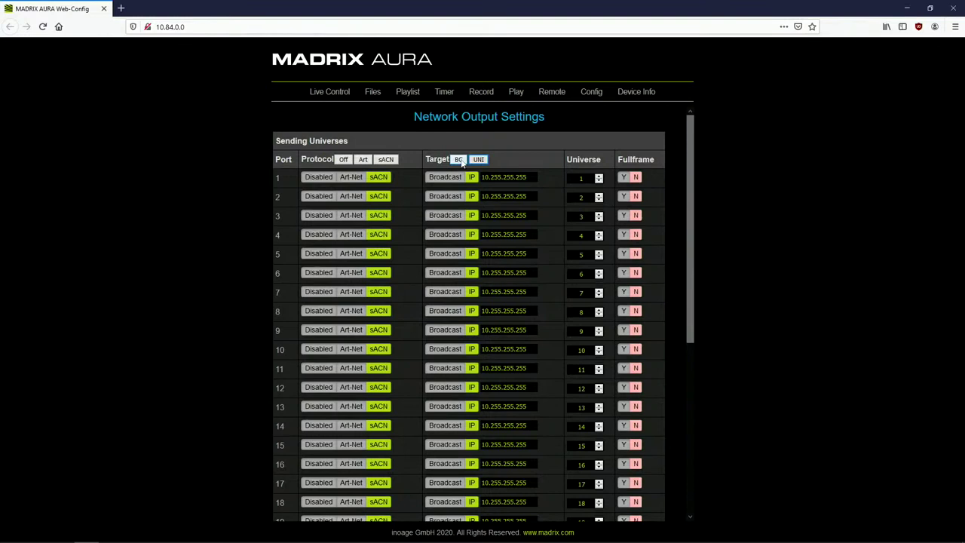
click(459, 159)
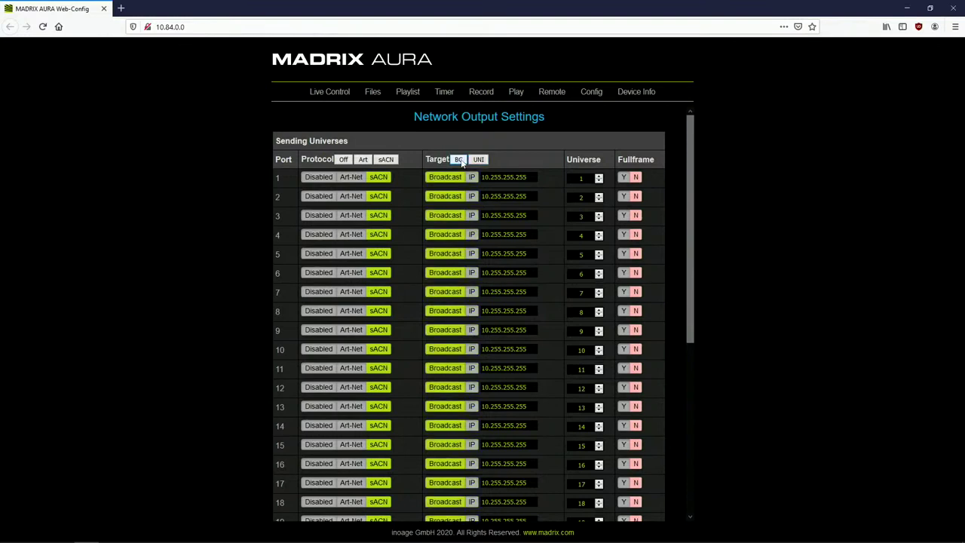
click(624, 179)
click(636, 180)
Examine the remote control protocol settings and the available sync types in the device configuration.
click(547, 97)
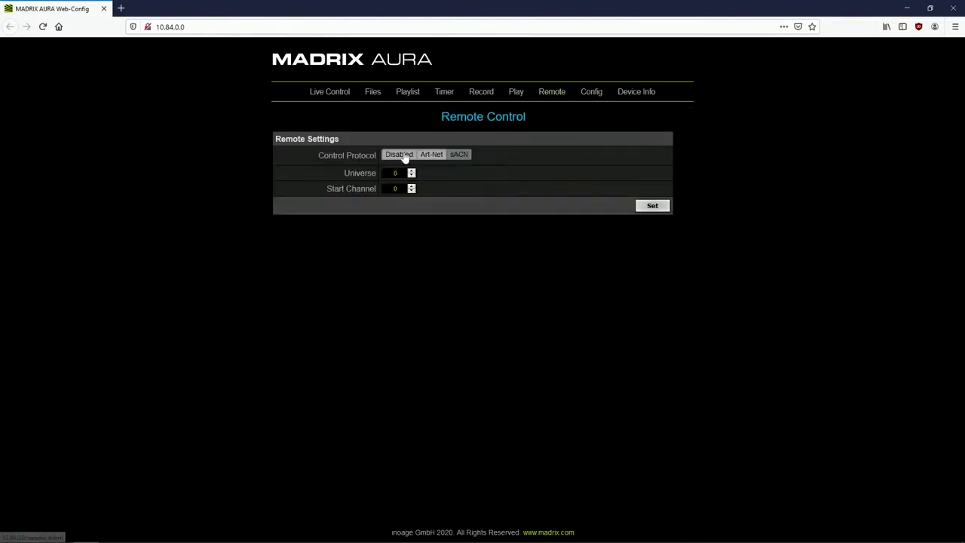
click(460, 157)
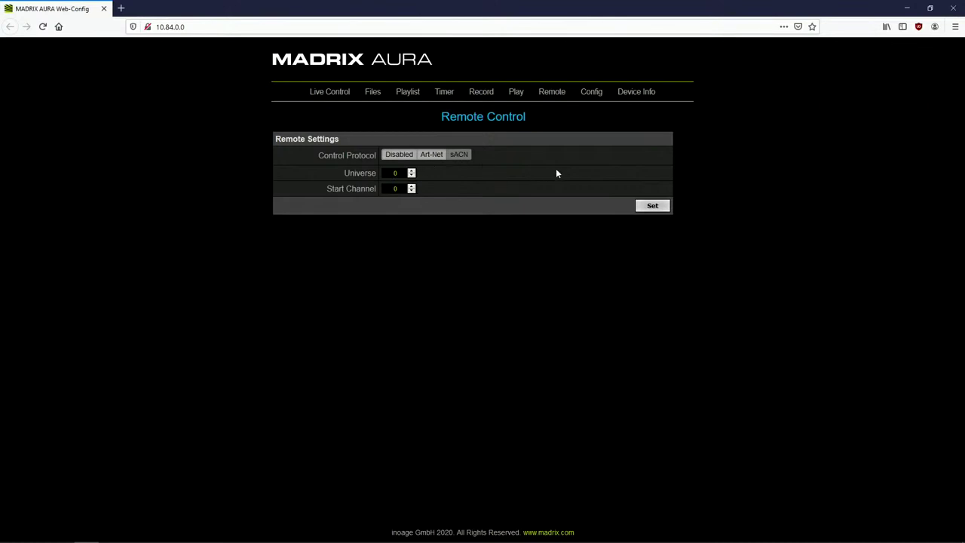
click(591, 93)
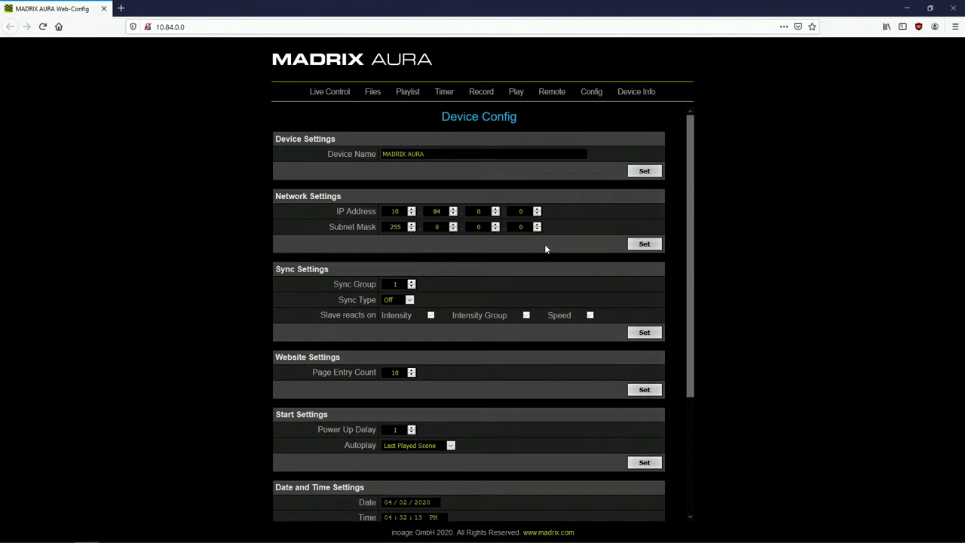
scroll(414, 297, down, 1)
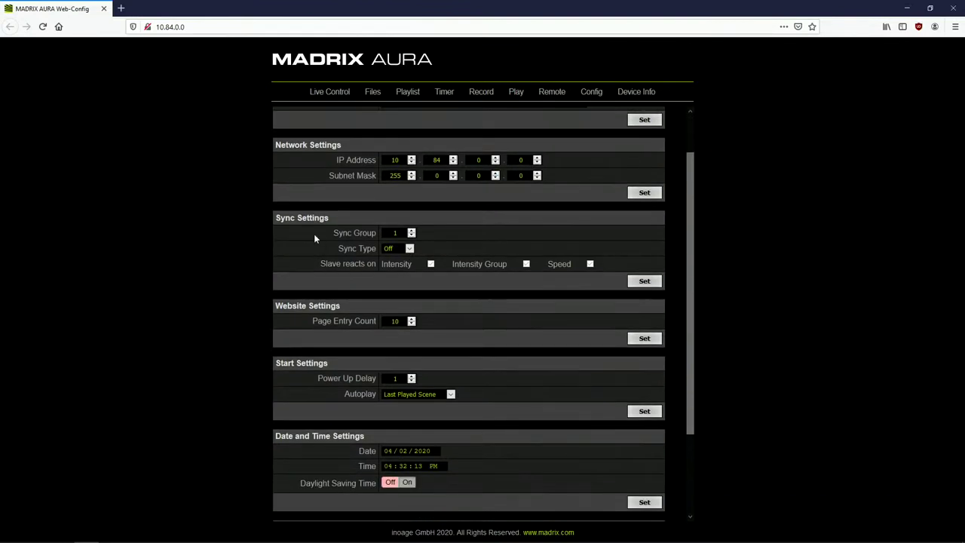
click(410, 250)
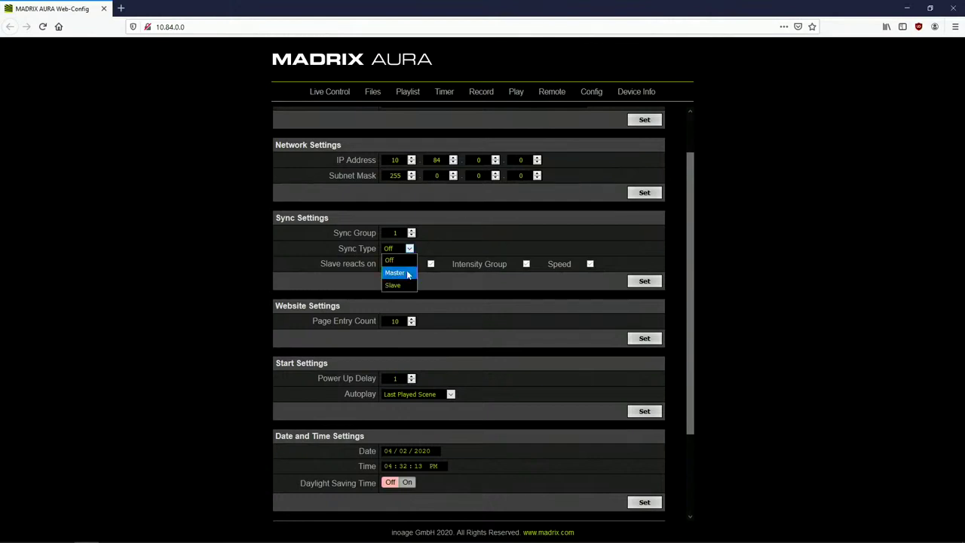
click(430, 254)
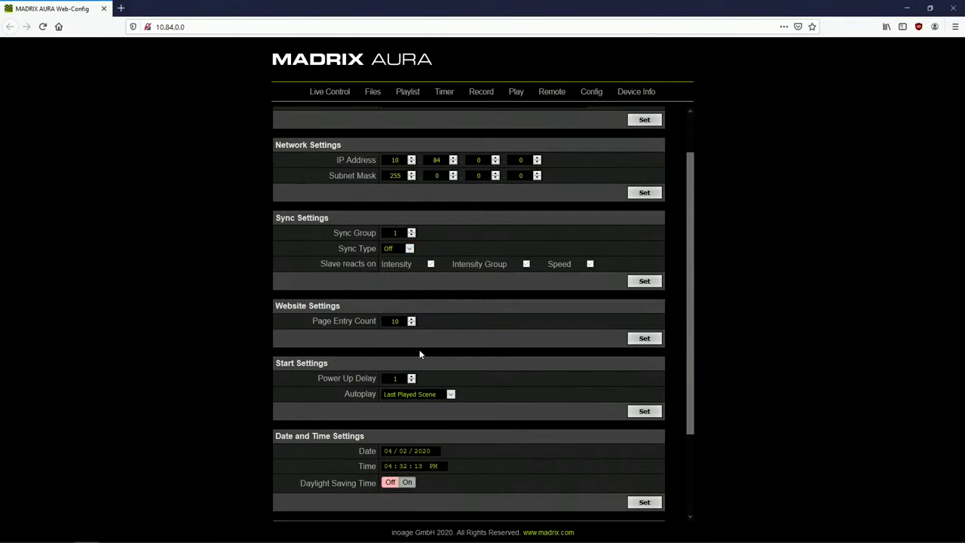
Set Autoplay in the device's start settings to Disabled and apply it.
scroll(421, 328, down, 1)
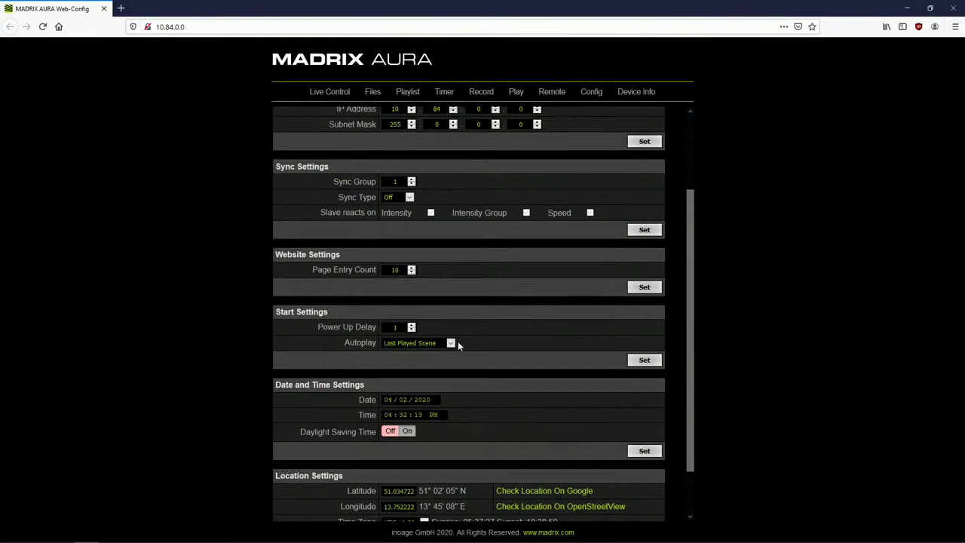
click(431, 344)
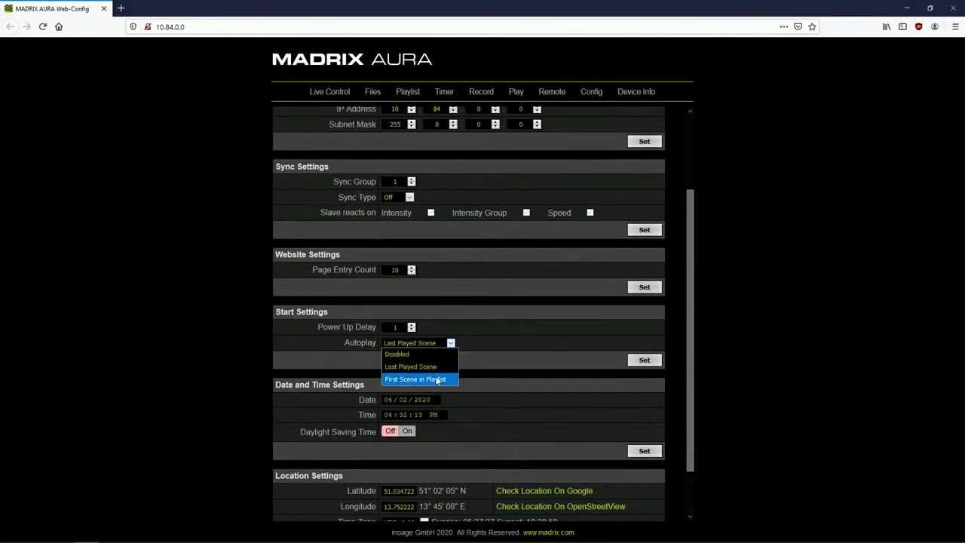
click(404, 355)
click(635, 360)
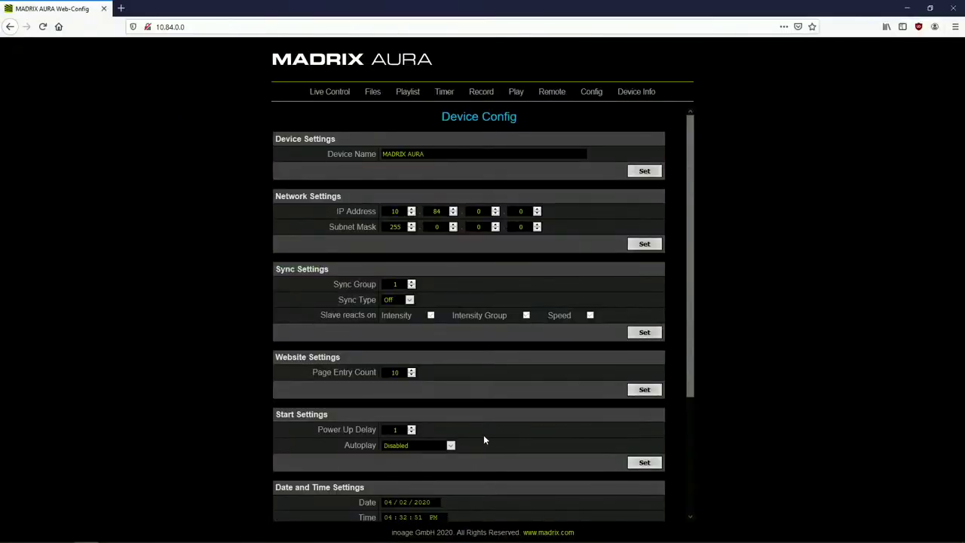
Set Autoplay in the device's start settings to Last Played Scene.
click(440, 445)
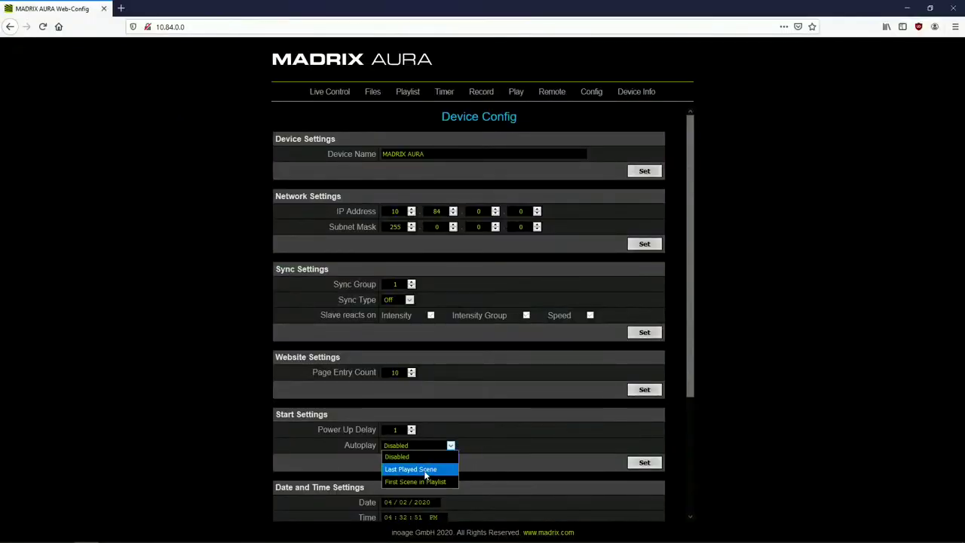
click(424, 470)
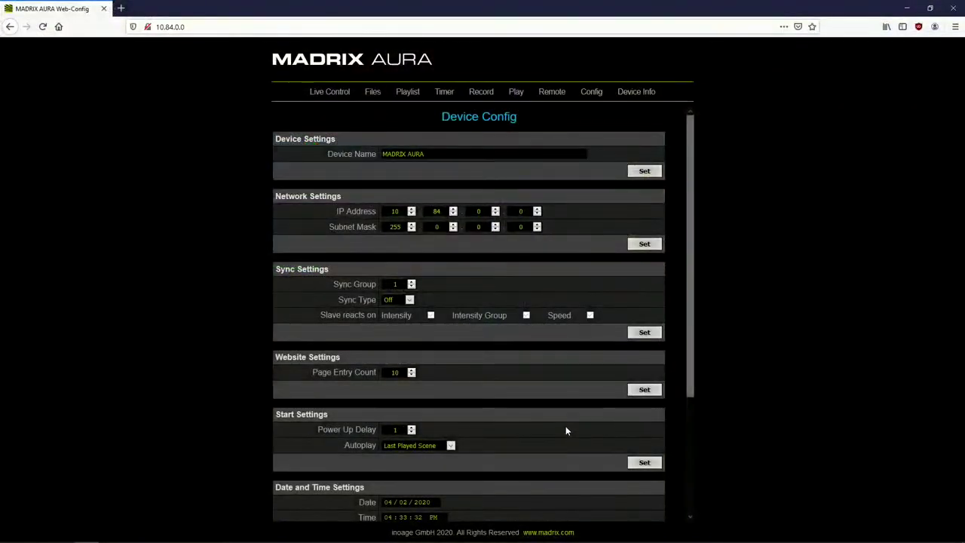
Check the device's configured location on Google and examine where its marker lies at city and country scale.
scroll(605, 483, down, 3)
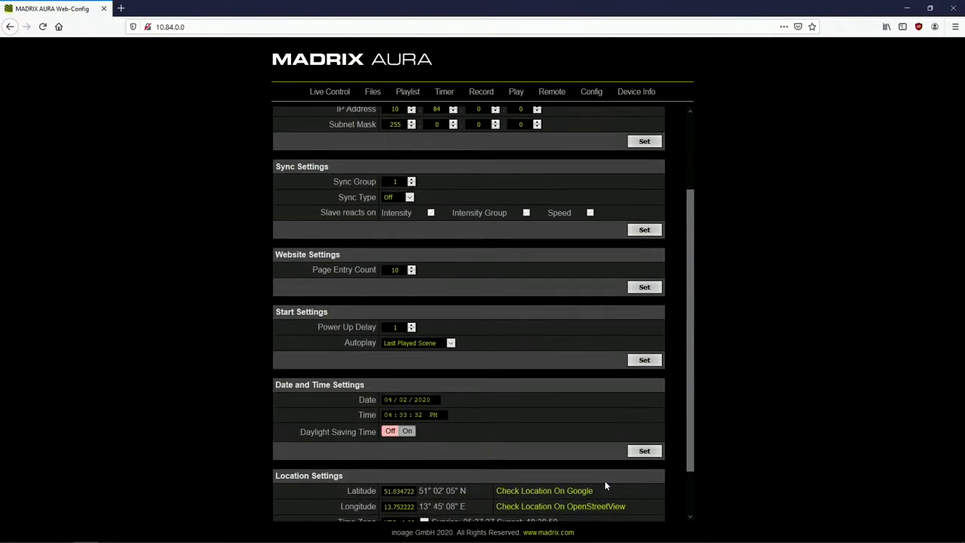
scroll(603, 480, down, 2)
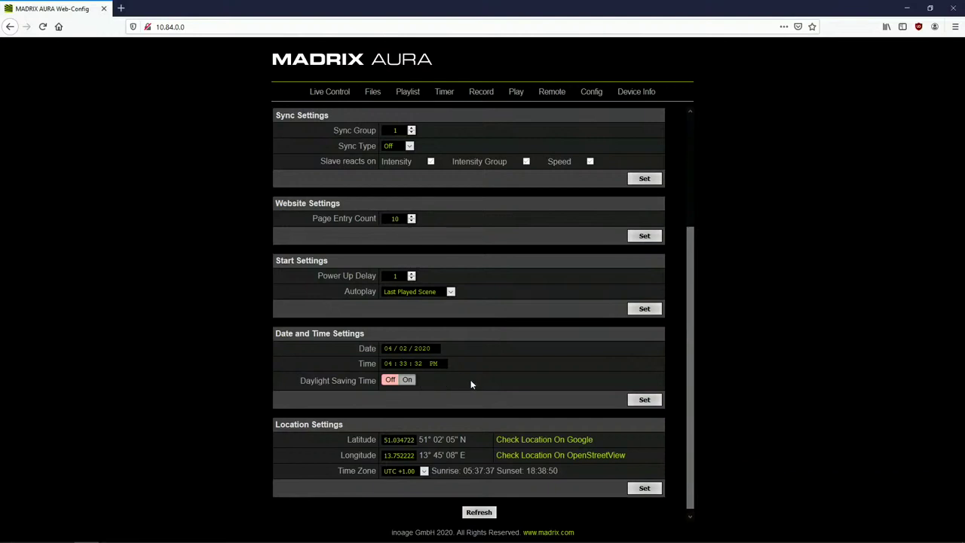
scroll(470, 404, down, 1)
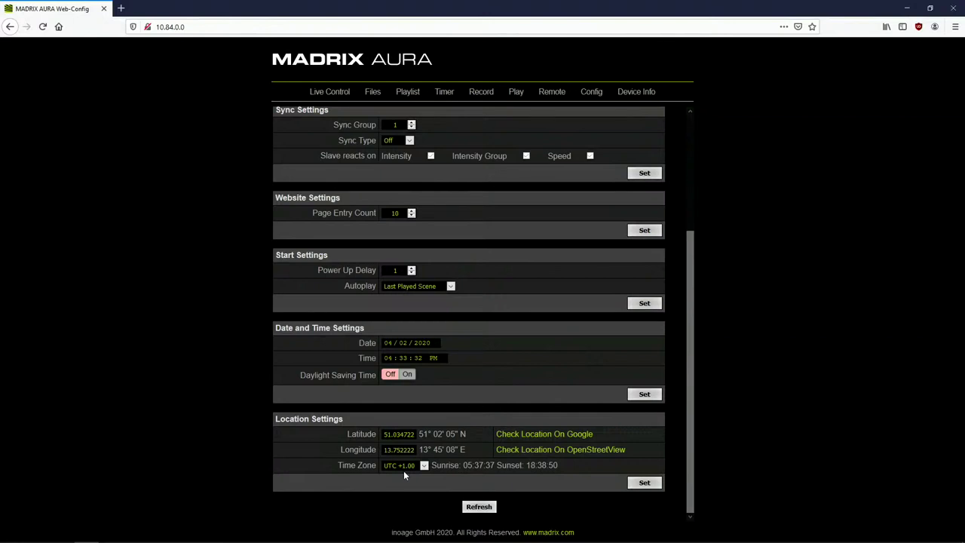
click(537, 441)
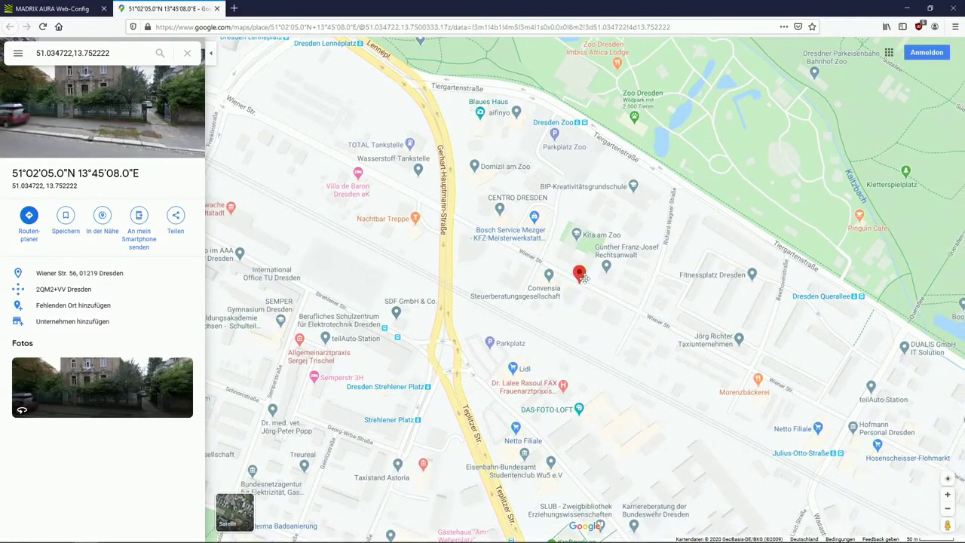
drag(585, 278, 545, 248)
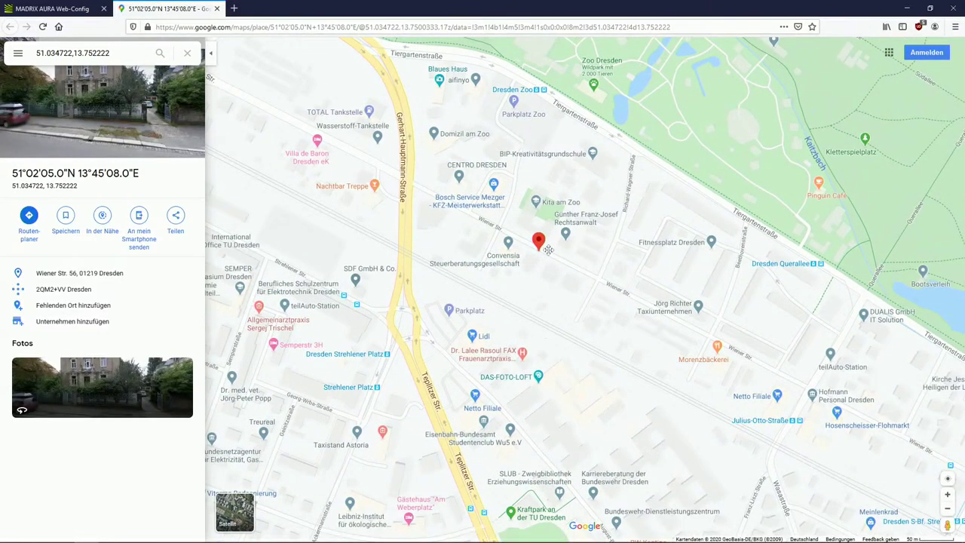
scroll(549, 250, down, 3)
scroll(553, 253, down, 3)
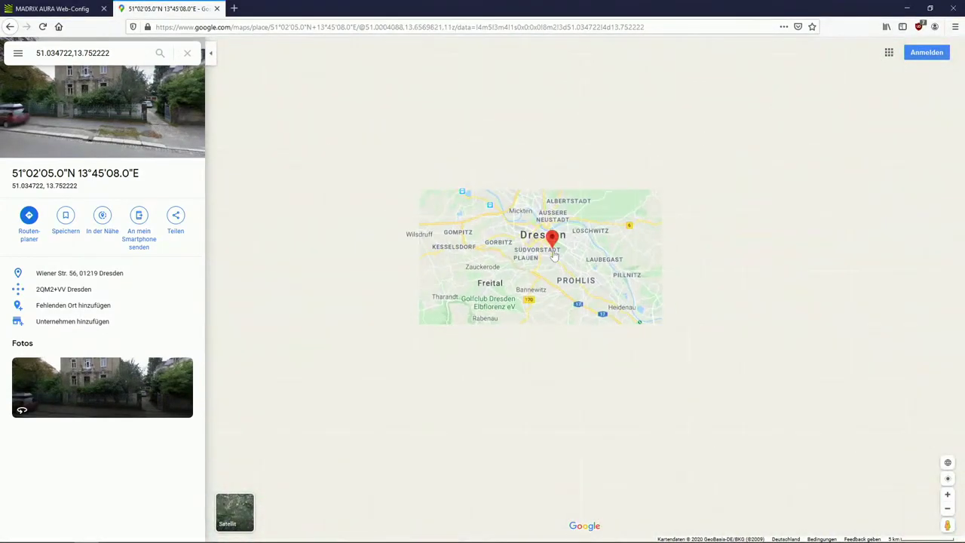
scroll(553, 254, down, 2)
scroll(553, 253, down, 2)
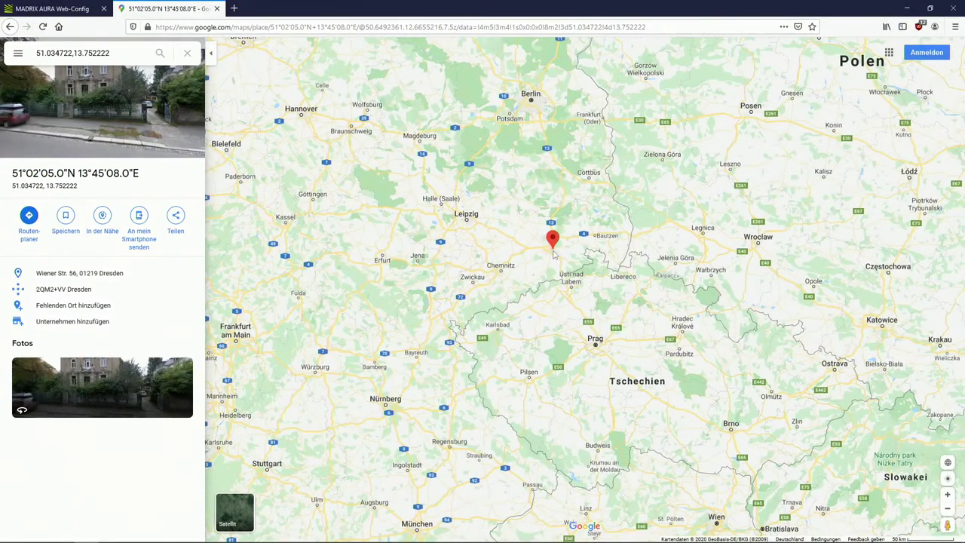
scroll(555, 255, down, 1)
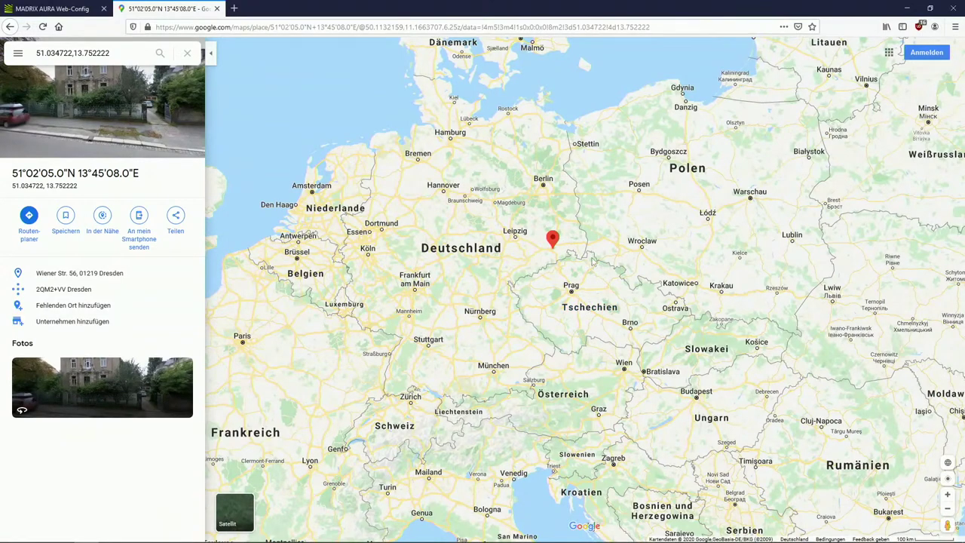
scroll(564, 265, up, 1)
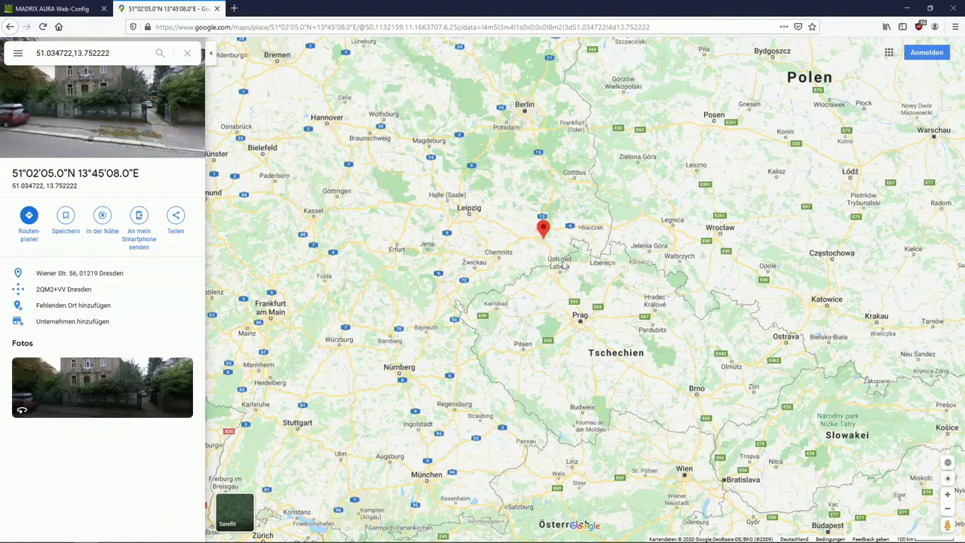
scroll(564, 265, up, 1)
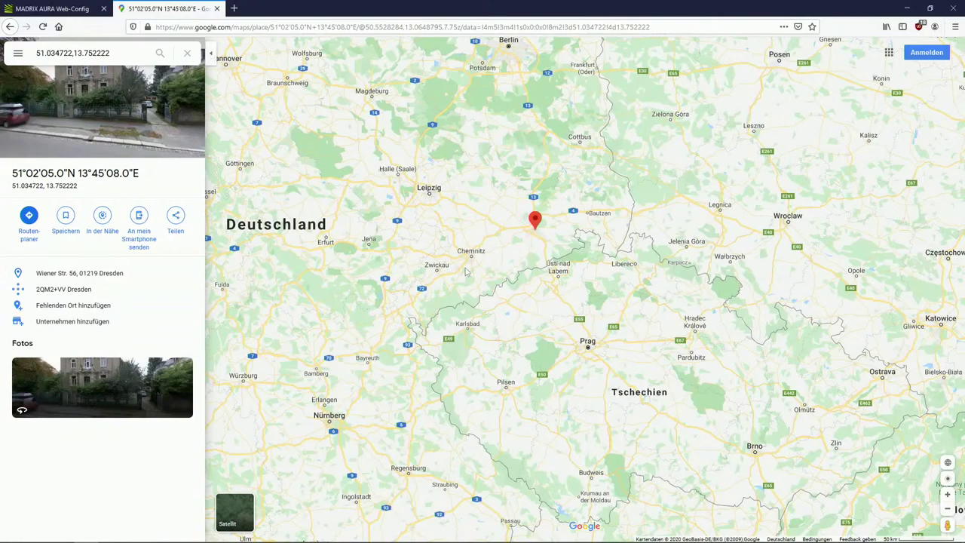
Search the map for moscow and show the details of a point just east of the city.
click(68, 53)
text(moscow)
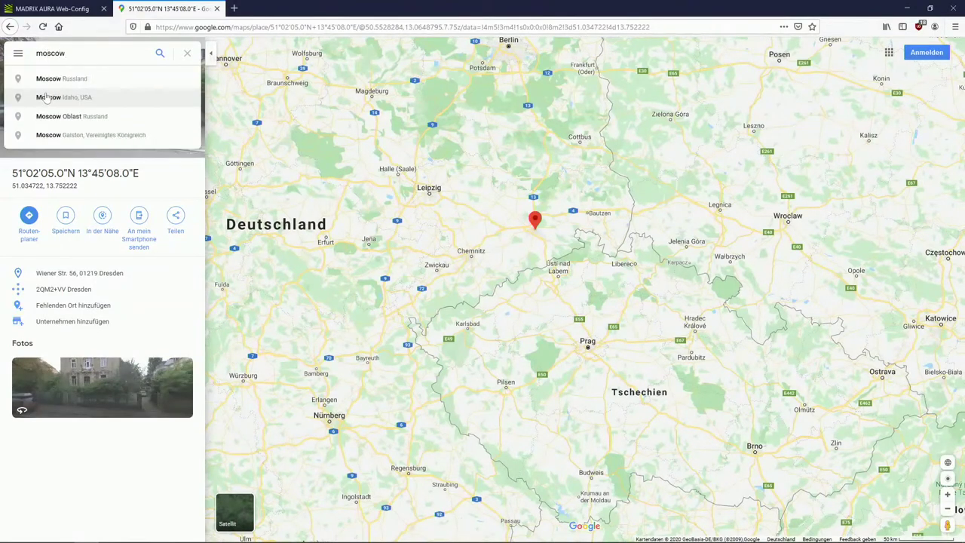
key(Return)
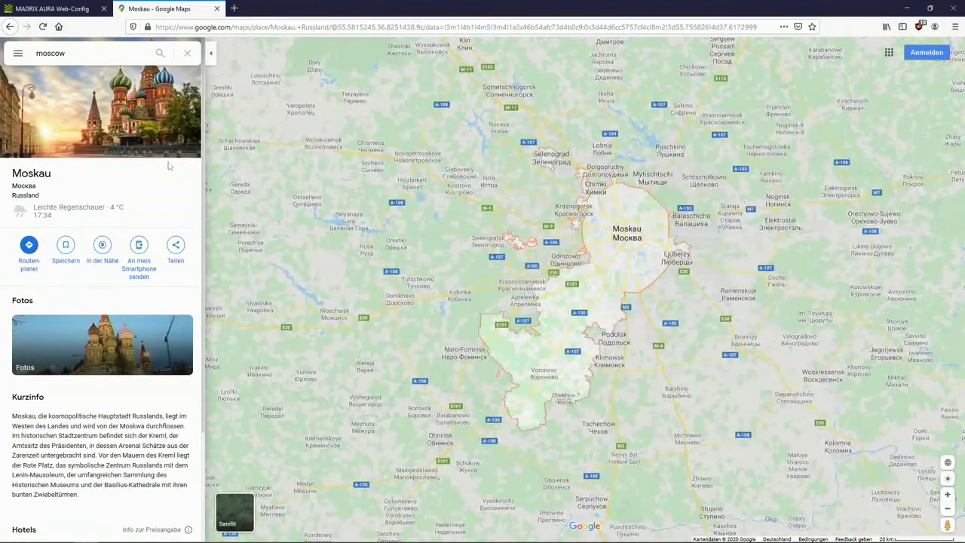
right_click(698, 240)
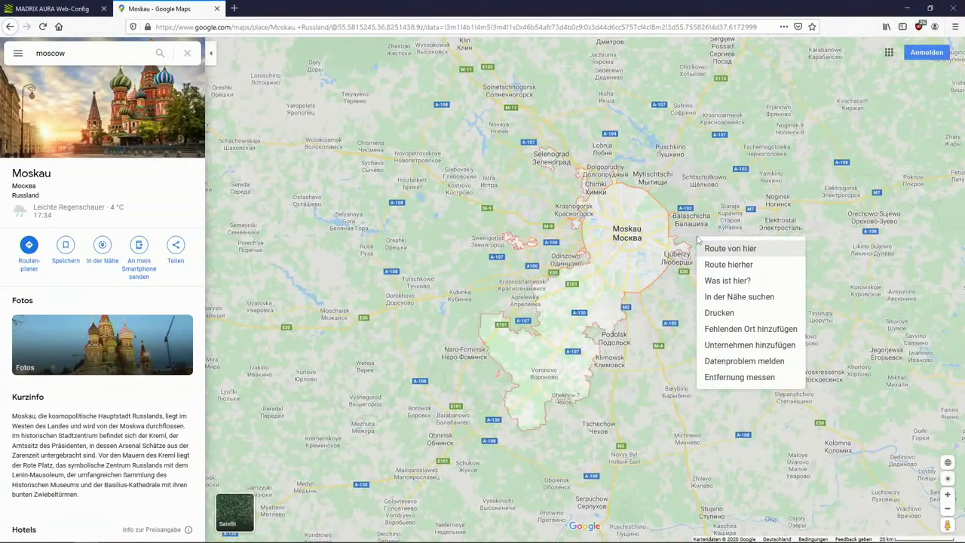
click(725, 281)
click(573, 525)
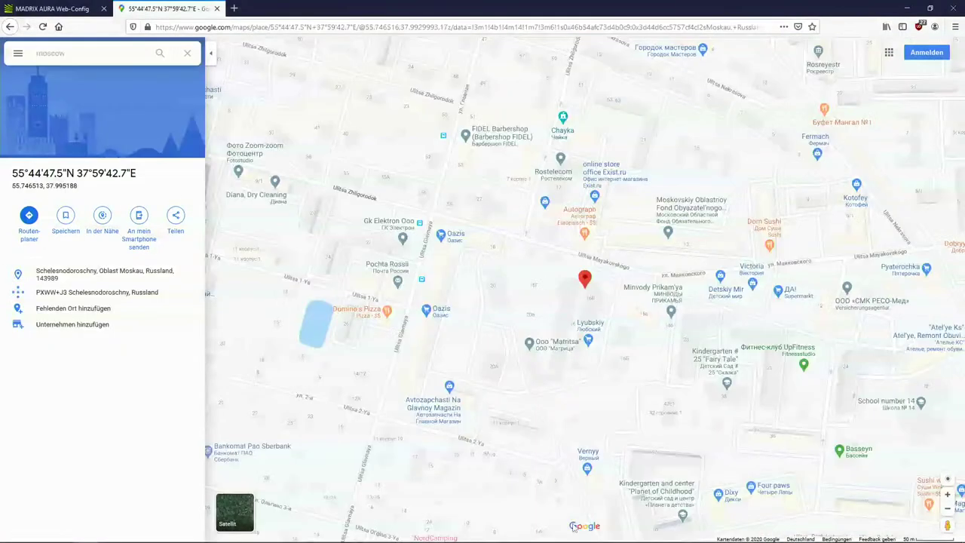
Copy the point's latitude 55.746513 from the map into the Latitude of the device's location settings.
drag(44, 185, 10, 191)
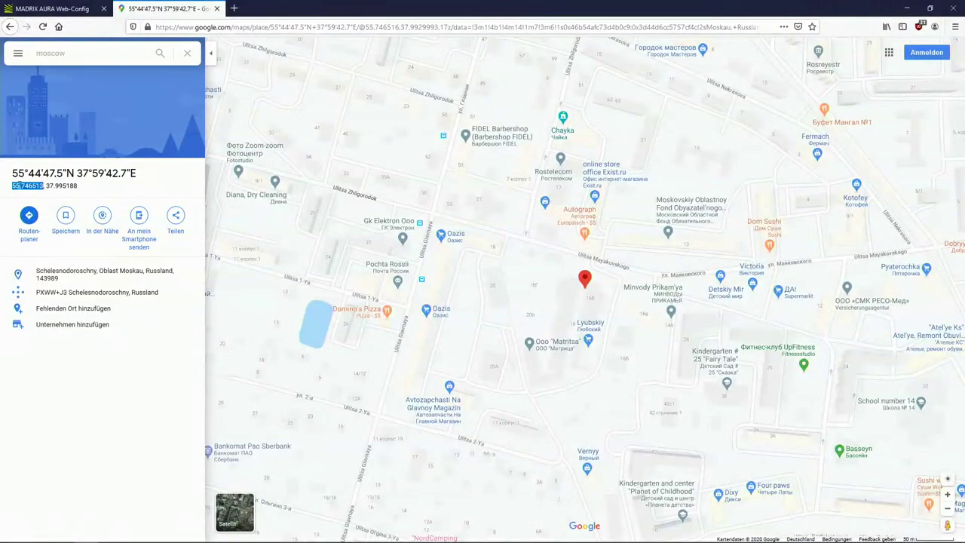
right_click(18, 187)
click(42, 196)
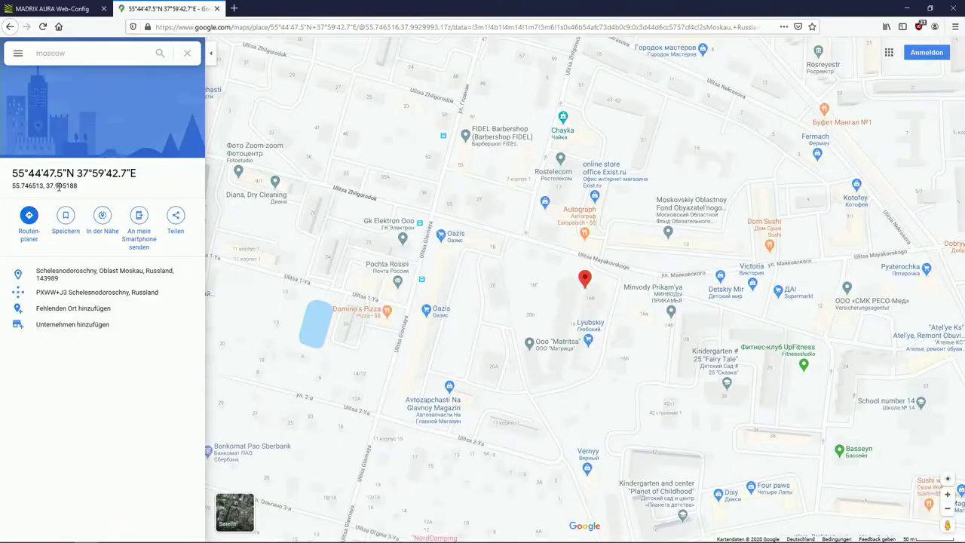
click(67, 15)
double_click(398, 433)
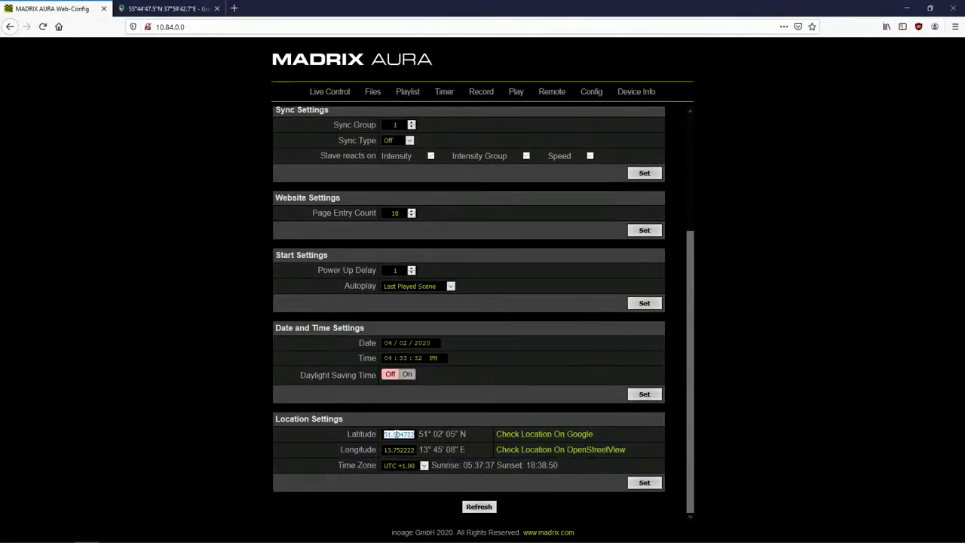
right_click(397, 434)
click(434, 300)
Copy the point's longitude 37.995188 from the map into the device's Longitude and apply the location settings.
click(172, 9)
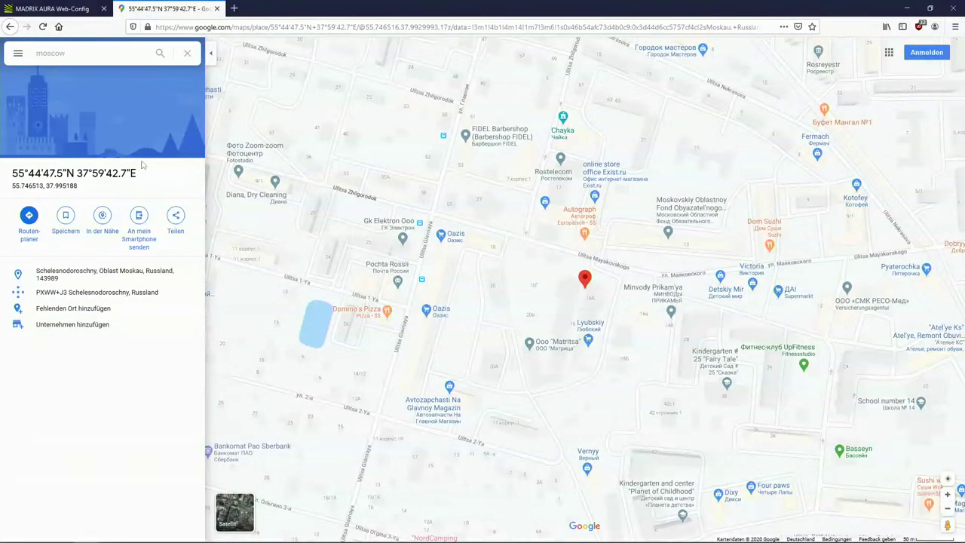
drag(87, 190, 48, 184)
right_click(53, 186)
click(74, 200)
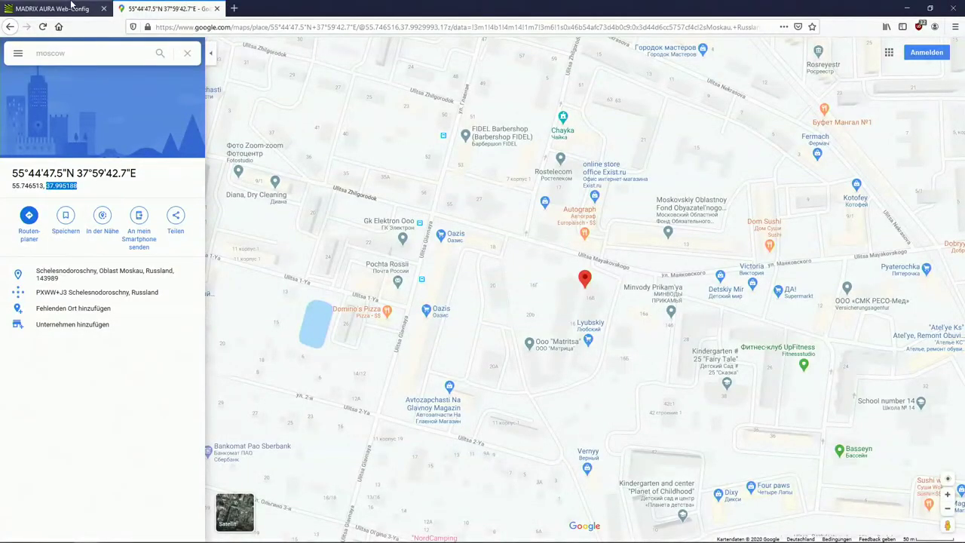
click(52, 8)
double_click(403, 450)
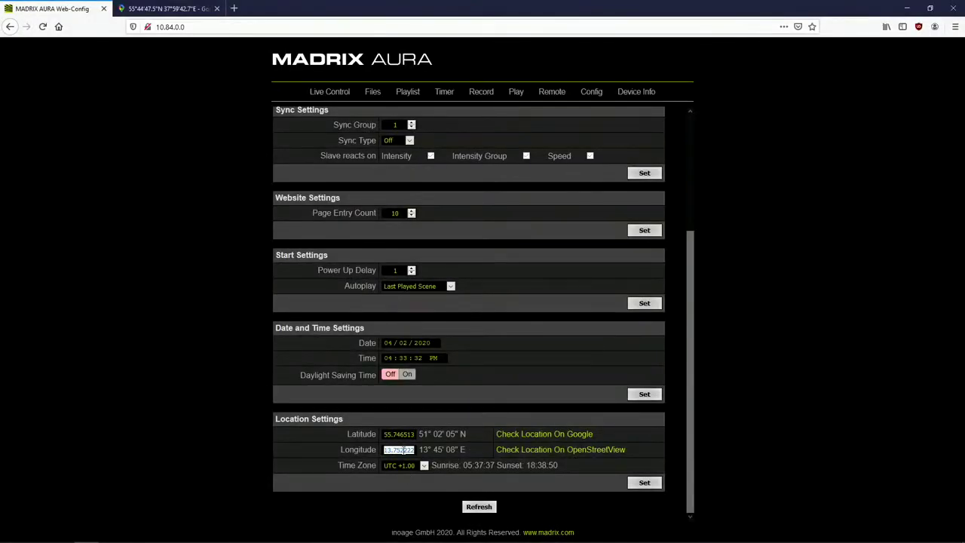
right_click(404, 450)
click(428, 317)
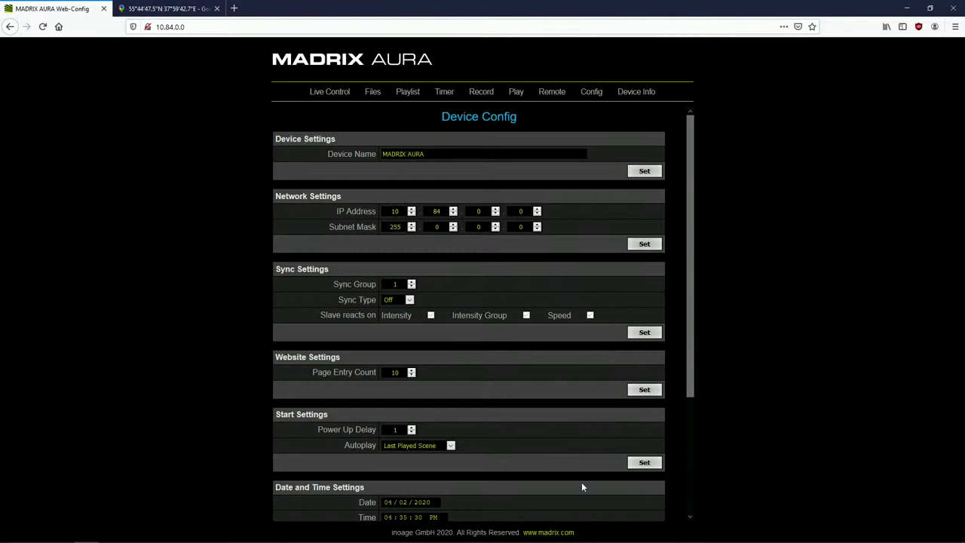
Check the newly applied device location on Google and return to the web configuration.
scroll(581, 482, down, 3)
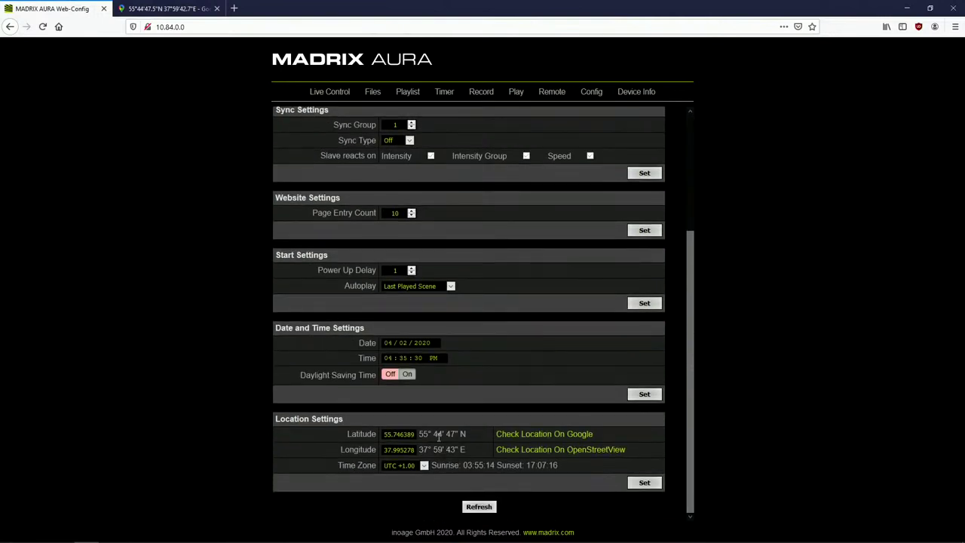
click(542, 437)
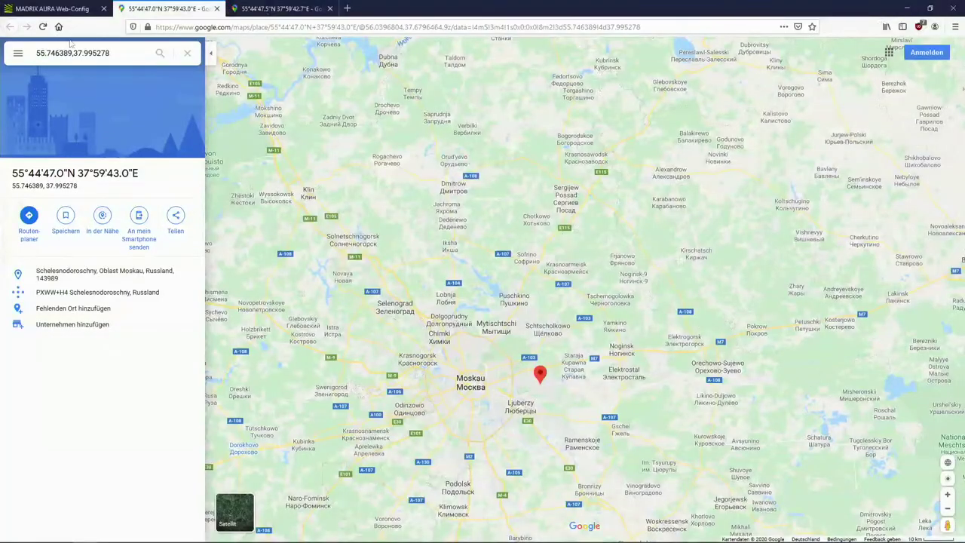
click(52, 8)
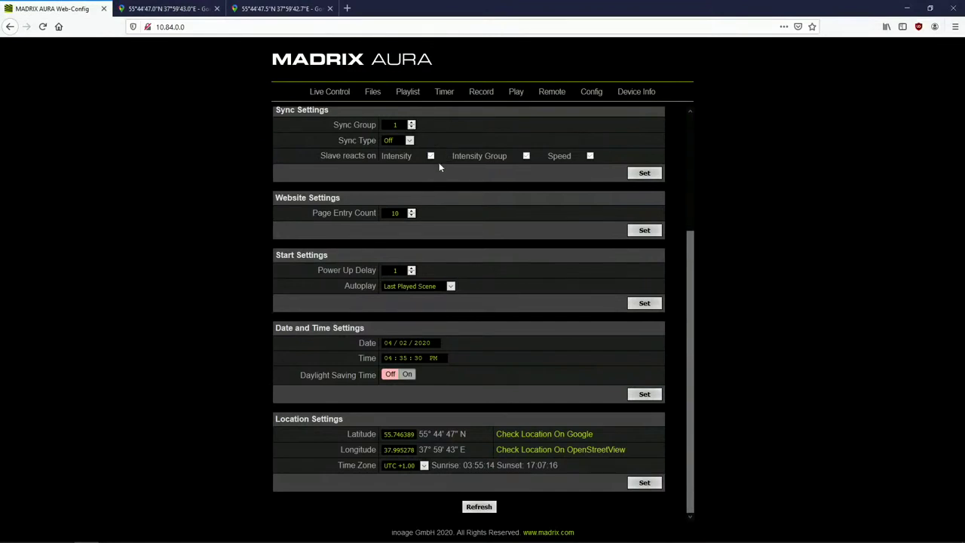
Examine the device information, including model, IP address, firmware, LAN connections and SD card.
click(638, 93)
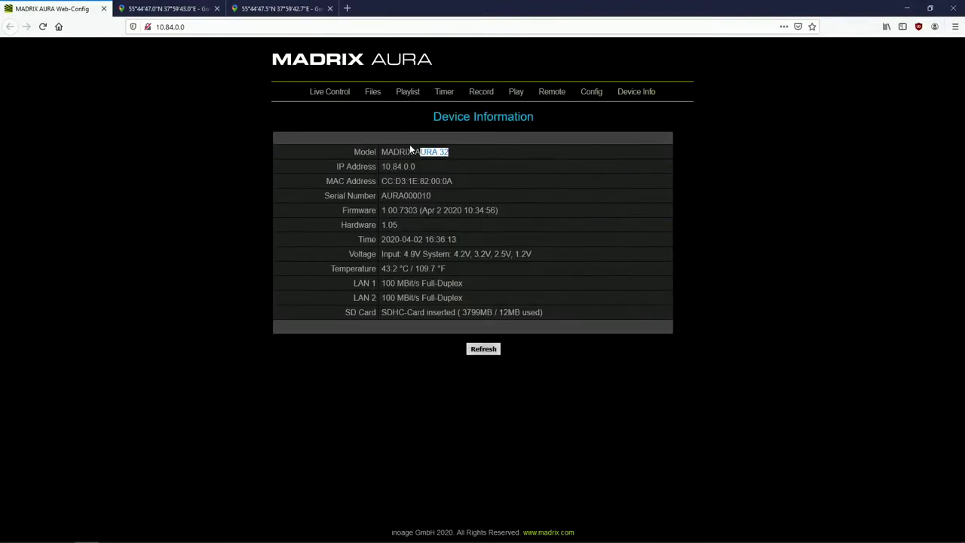
drag(410, 148, 445, 218)
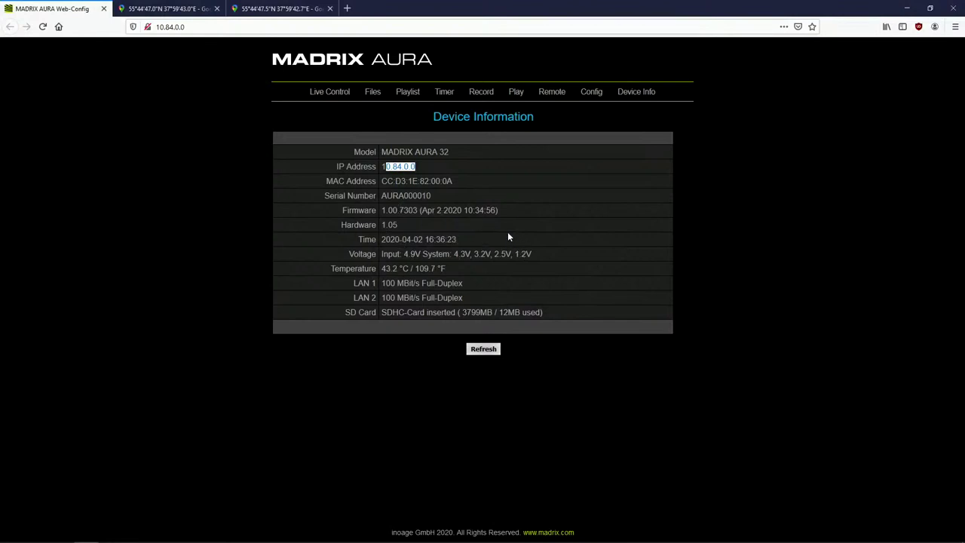
drag(497, 212, 424, 211)
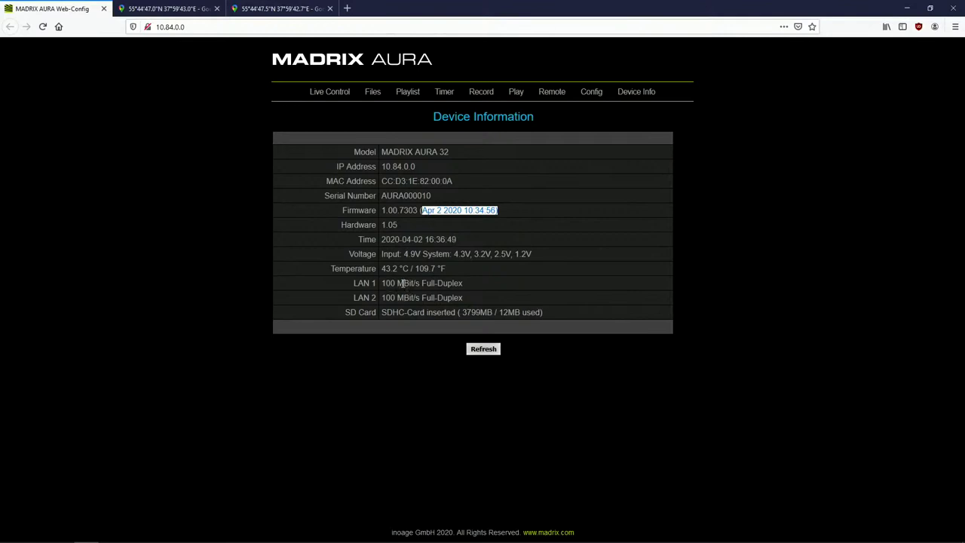
click(401, 311)
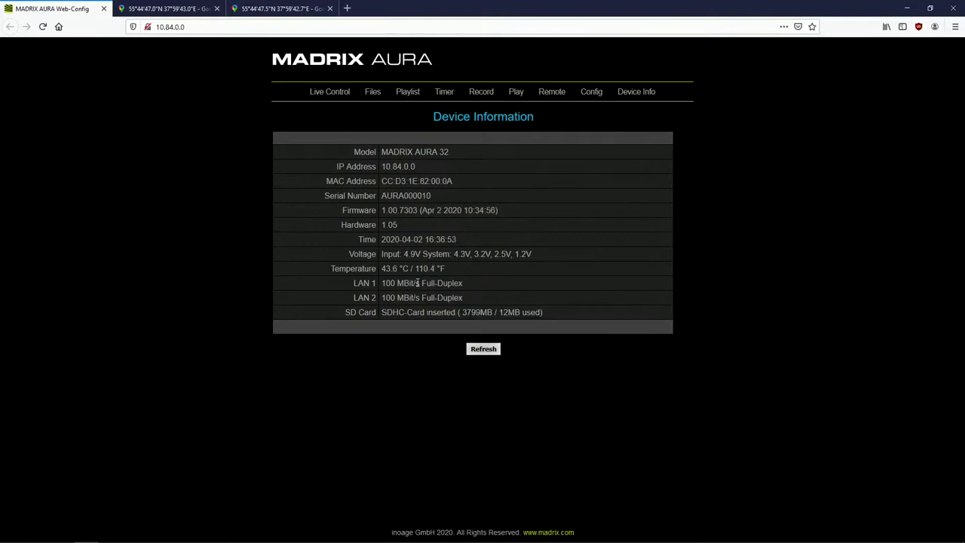
Switch playback to scene 1, Aura Record #1, in Live Control and stop it.
click(341, 91)
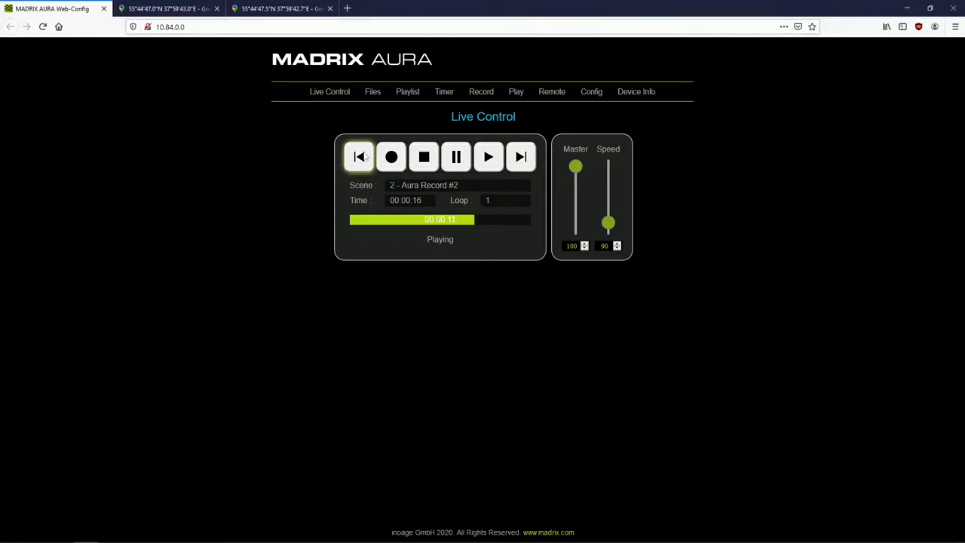
click(424, 158)
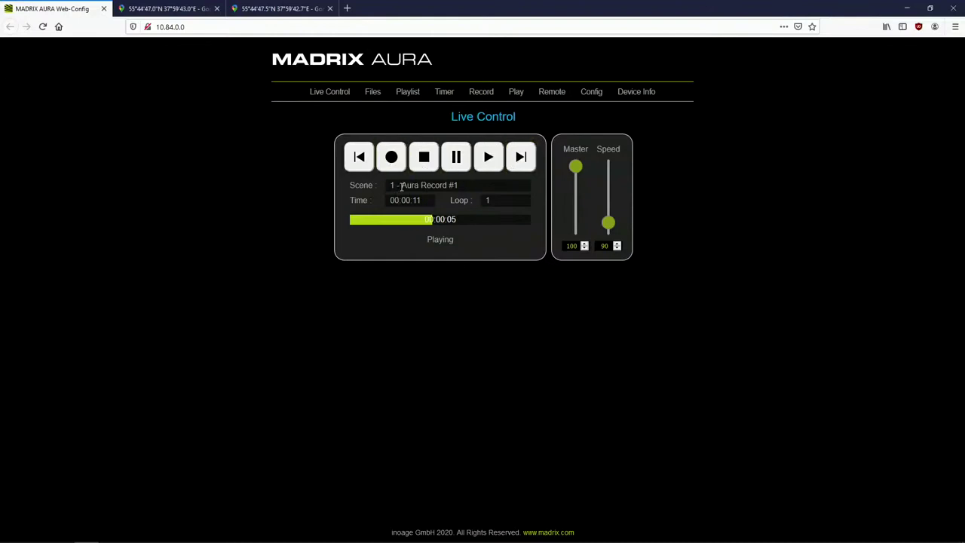
click(424, 166)
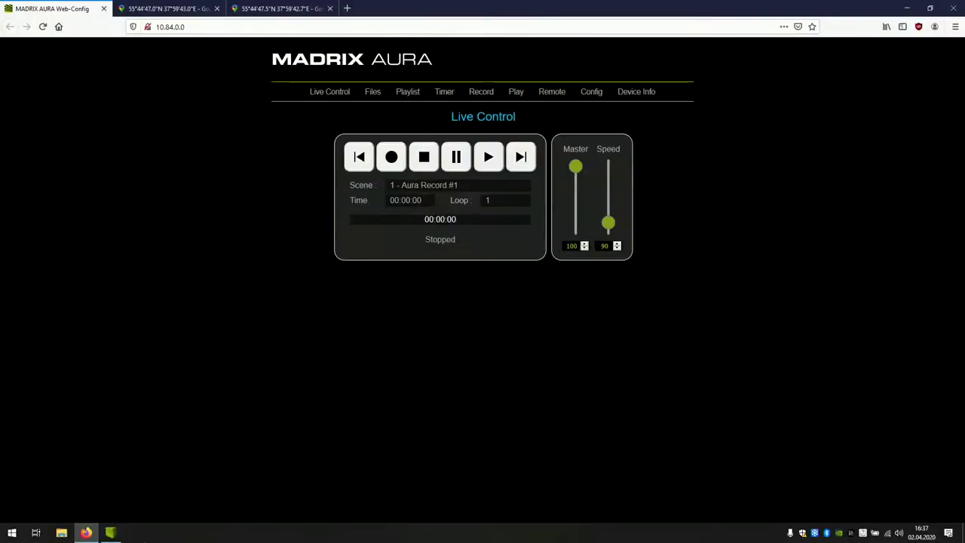
Switch to the MADRIX lighting software and activate storage place 20 of Storage 1.
click(111, 533)
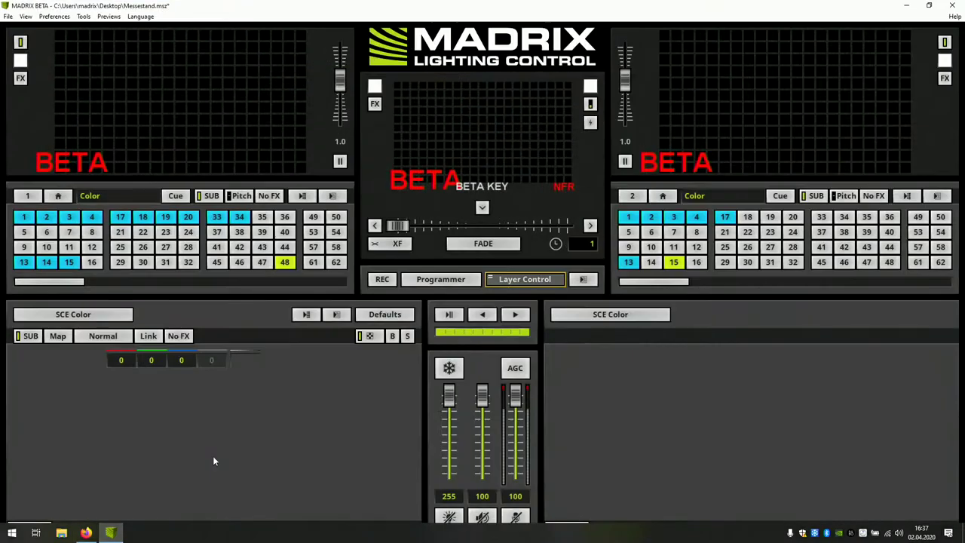
click(189, 217)
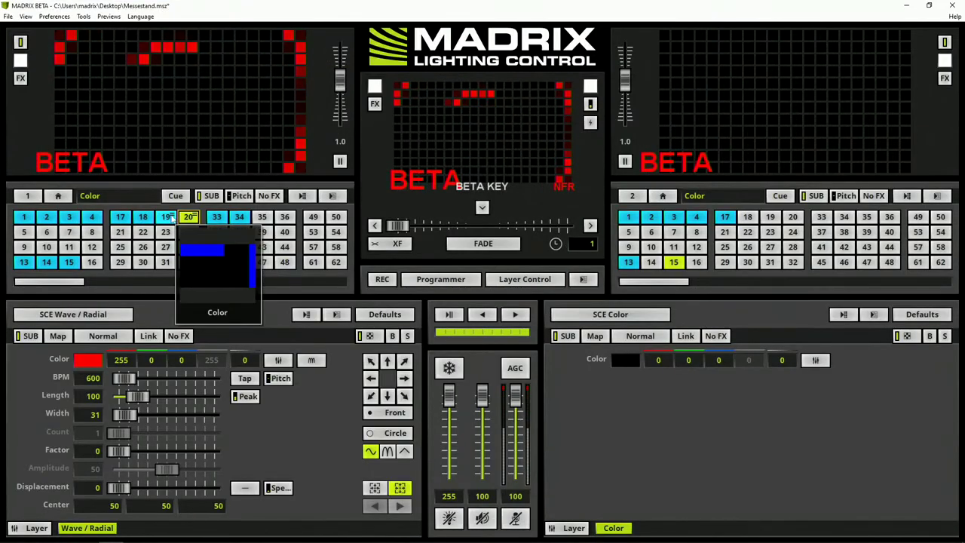